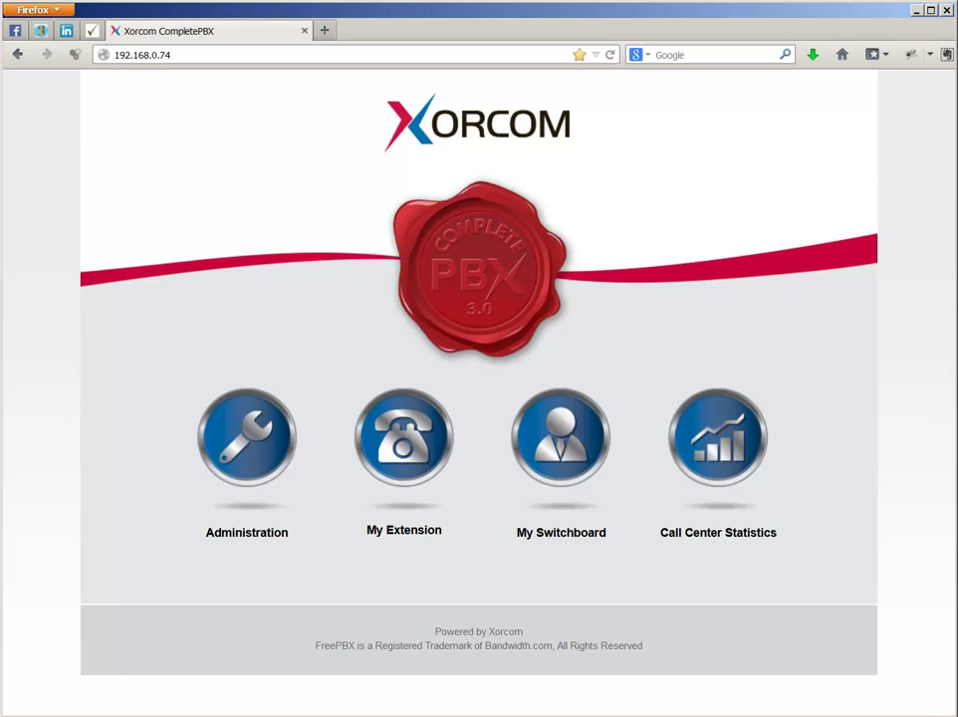
Open a new DAHDi trunk form from Administration's Connectivity Trunks page.
{"action": "left_click", "coordinate": [244, 464]}
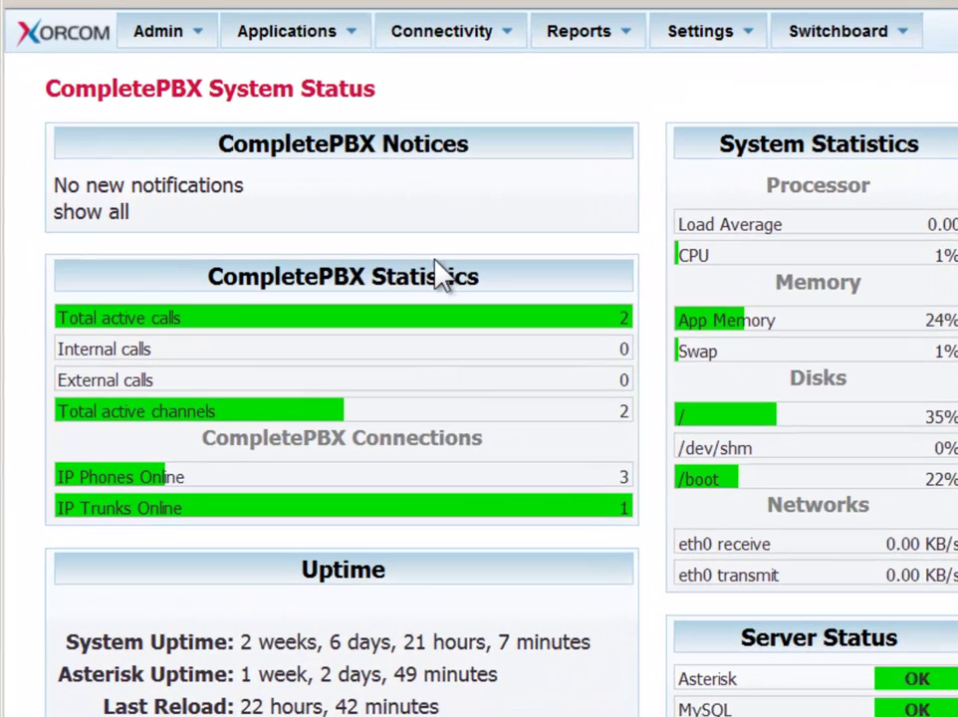
{"action": "mouse_move", "coordinate": [220, 78]}
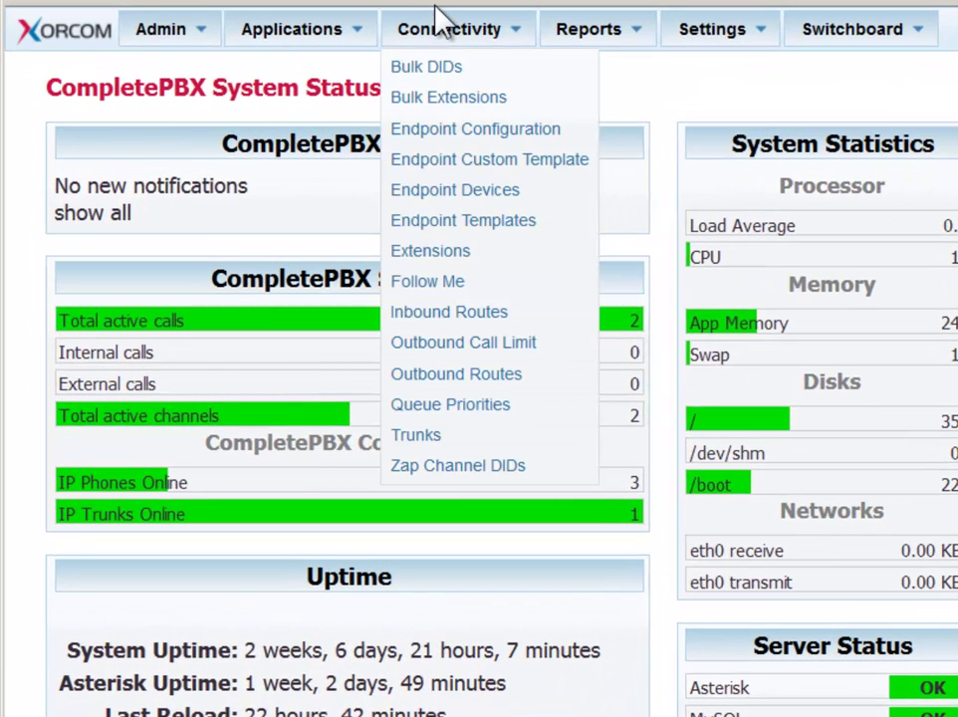
{"action": "left_click", "coordinate": [435, 433]}
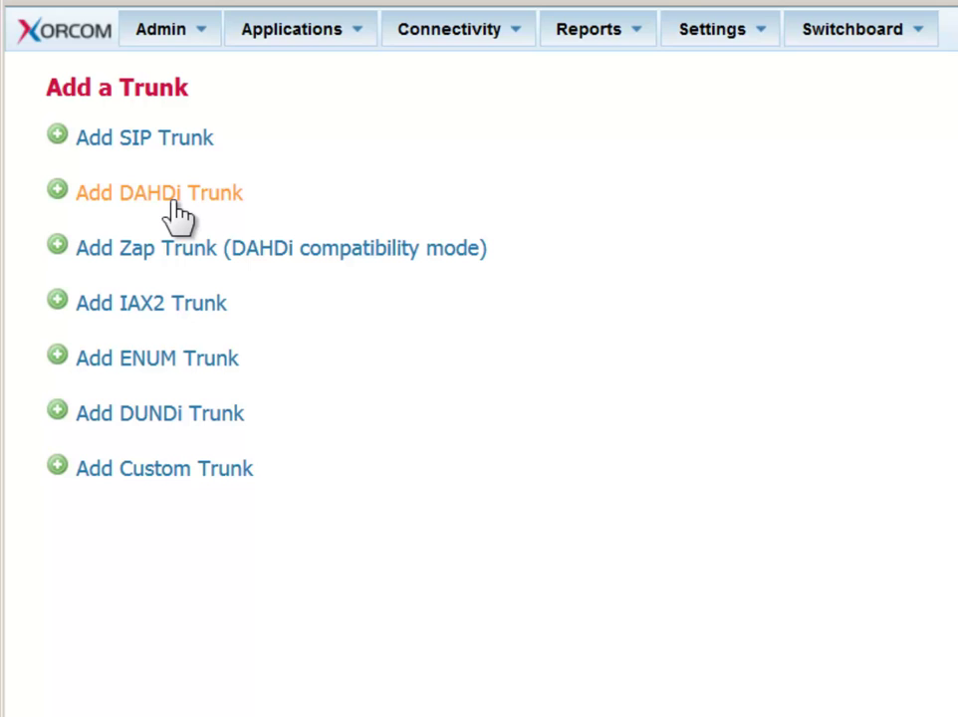
{"action": "left_click", "coordinate": [176, 203]}
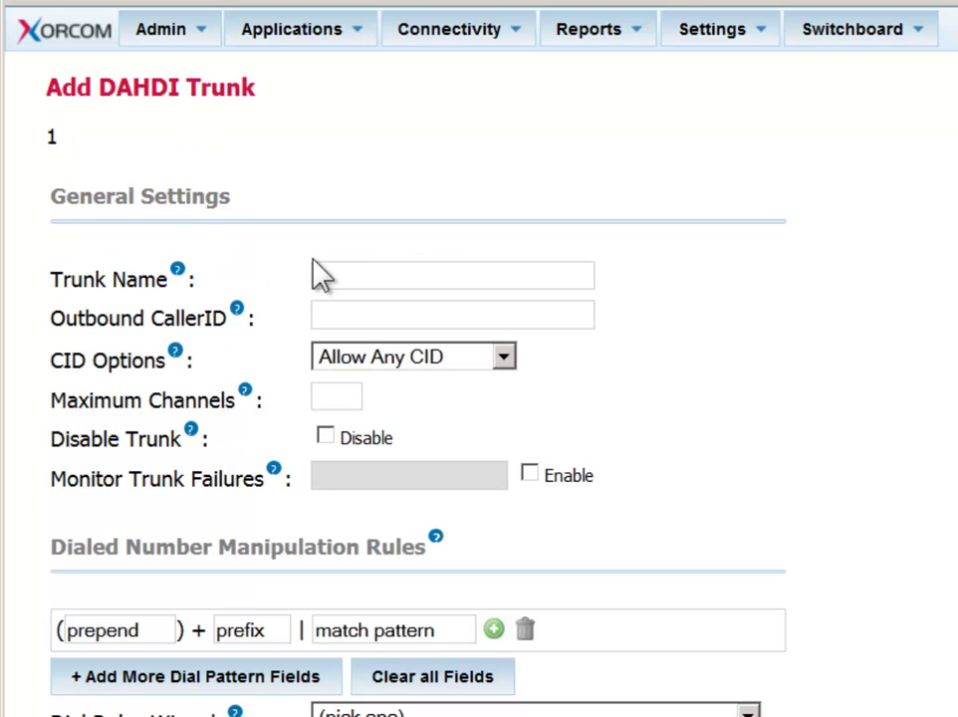
Name the trunk InternationalCalls and enter its outbound caller ID number.
{"action": "left_click", "coordinate": [347, 269]}
{"action": "left_click", "coordinate": [513, 275]}
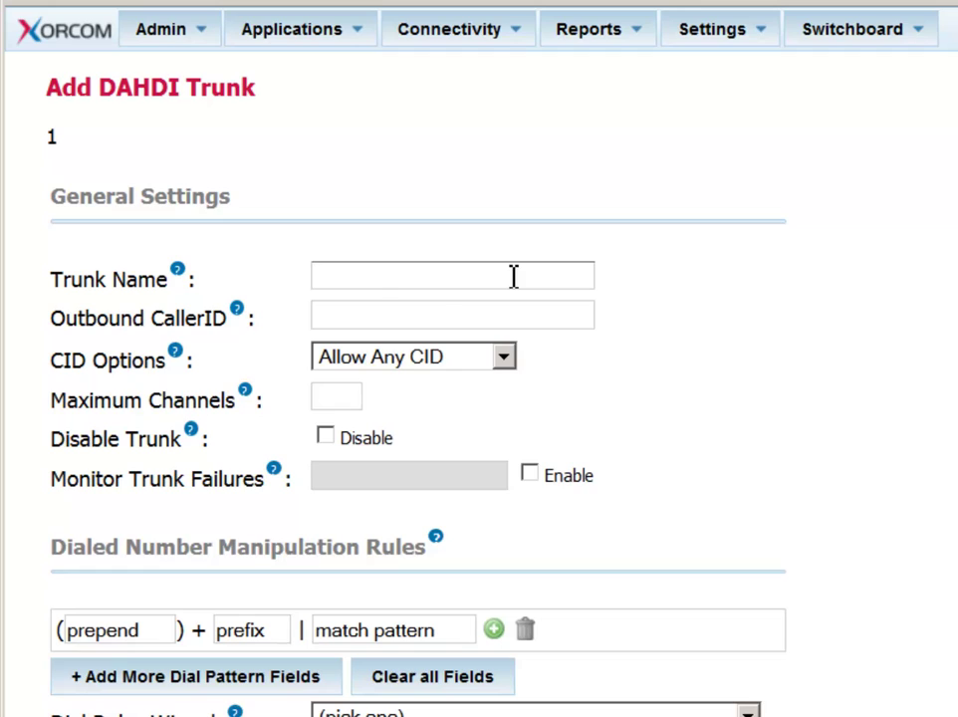
{"action": "type", "text": "International C"}
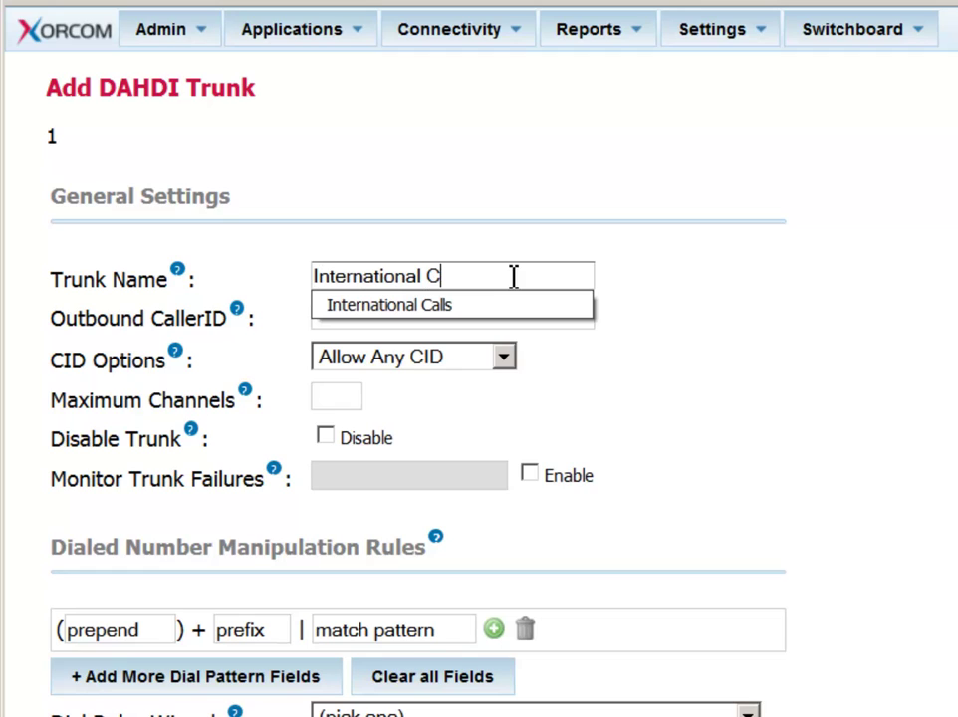
{"action": "key", "text": "BackSpace"}
{"action": "key", "text": "BackSpace"}
{"action": "type", "text": "Calls"}
{"action": "key", "text": "Tab"}
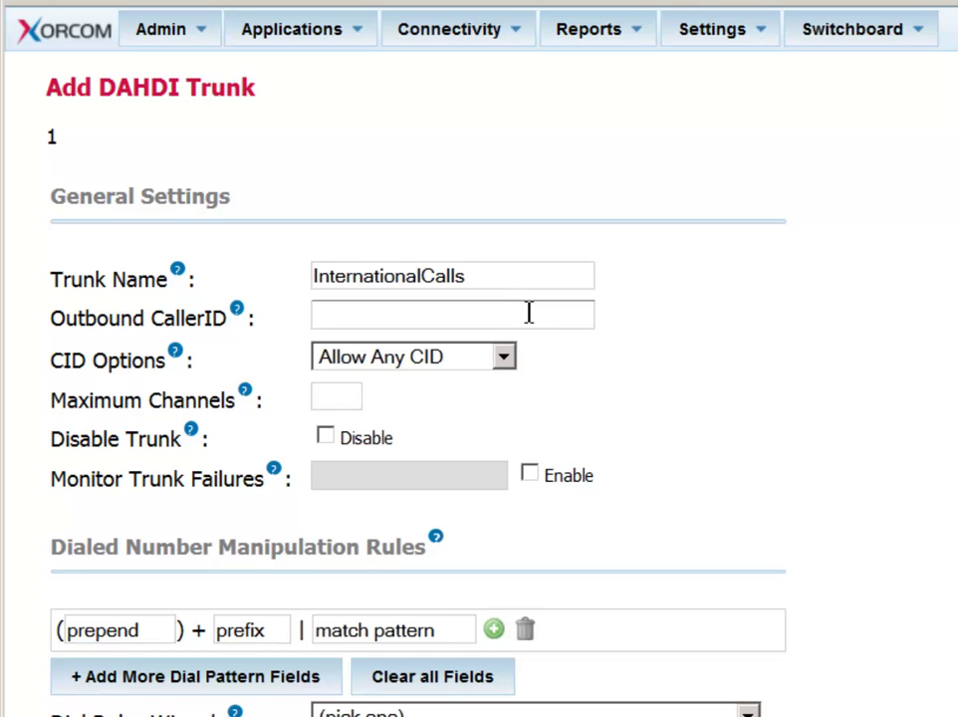
{"action": "type", "text": "733"}
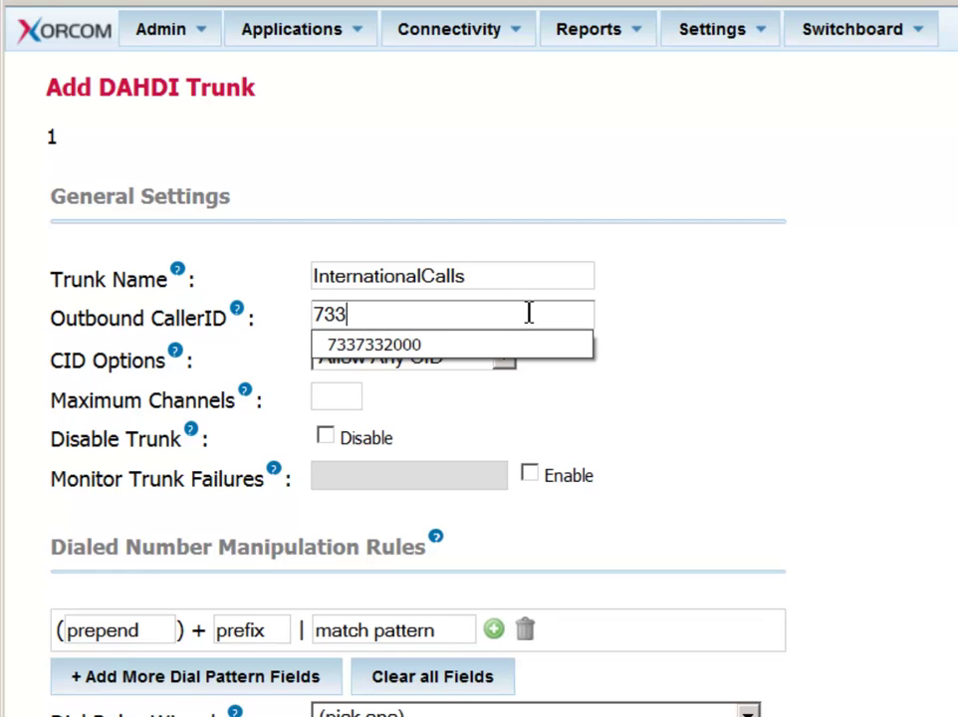
{"action": "type", "text": "7332000"}
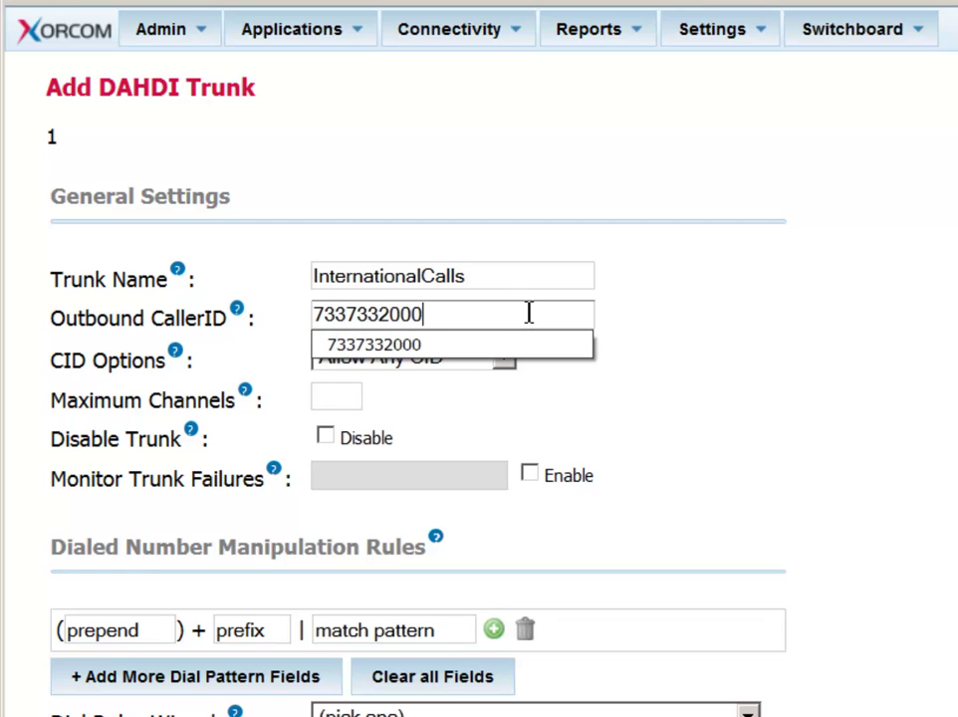
{"action": "left_click", "coordinate": [637, 344]}
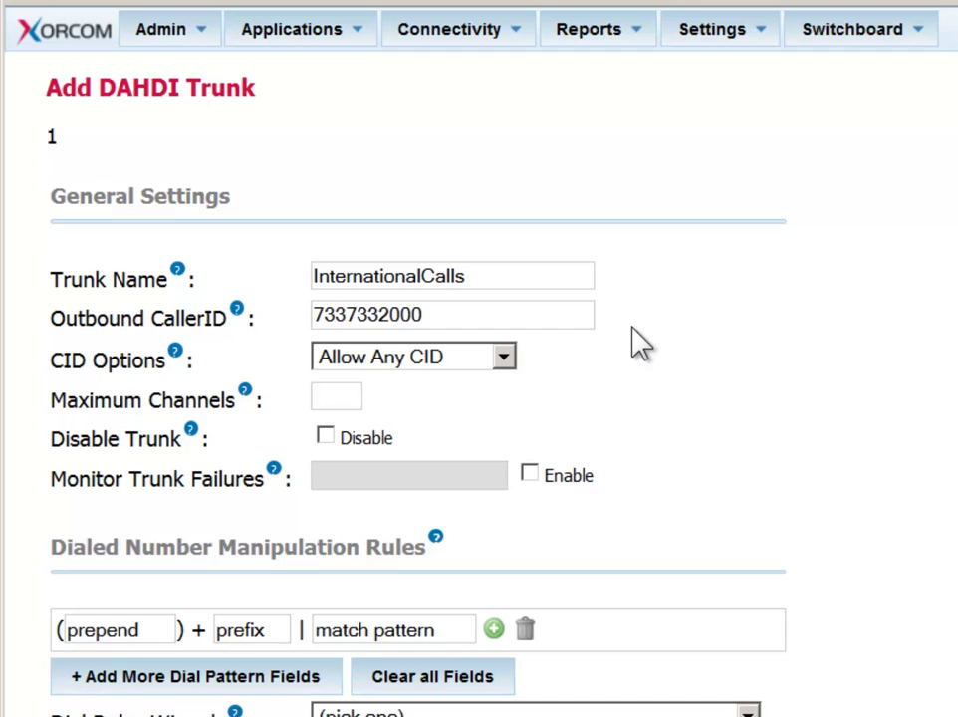
Keep the CID option at Allow Any CID and set Maximum Channels to 16.
{"action": "left_click", "coordinate": [506, 369]}
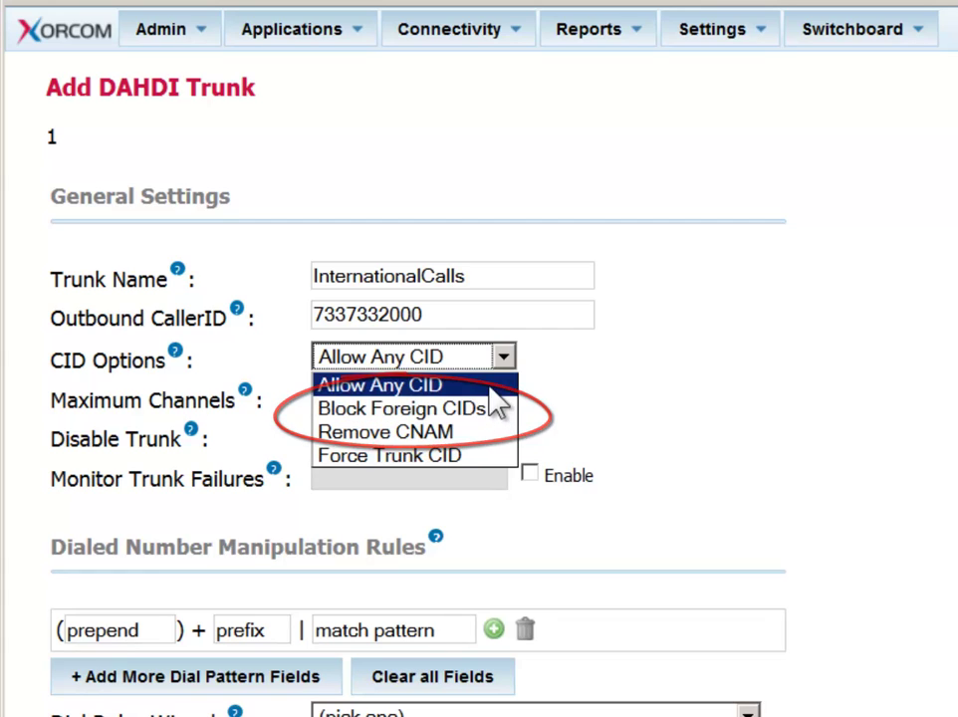
{"action": "left_click", "coordinate": [494, 390]}
{"action": "left_click", "coordinate": [349, 398]}
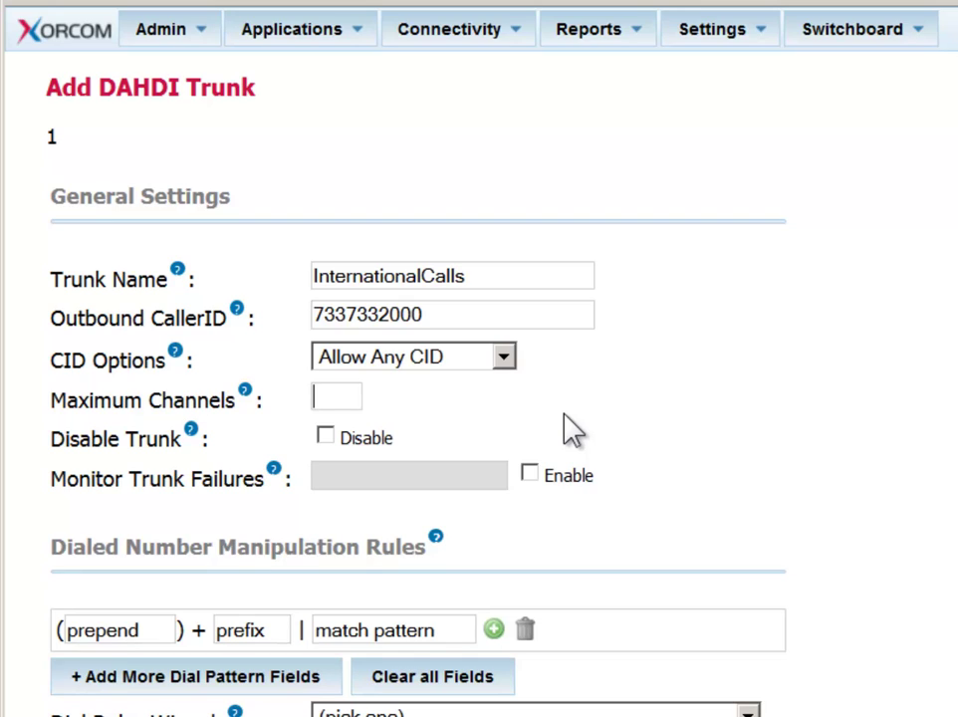
{"action": "type", "text": "16"}
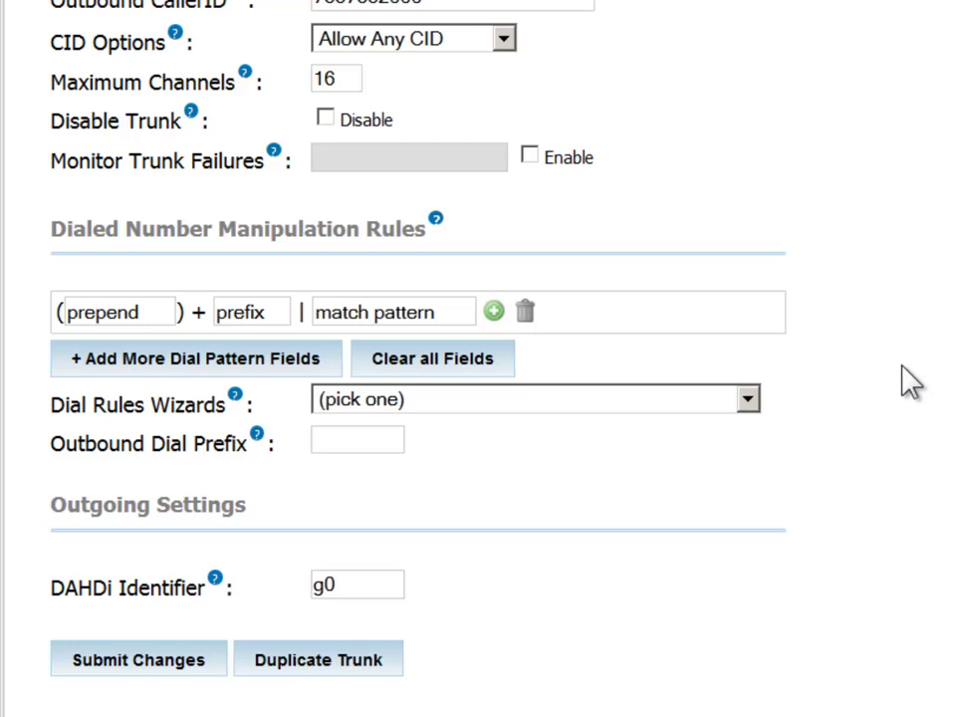
Fill the dial rule row with prepend 012, prefix 00 and match pattern ZXXXXXXX..
{"action": "left_click", "coordinate": [87, 315]}
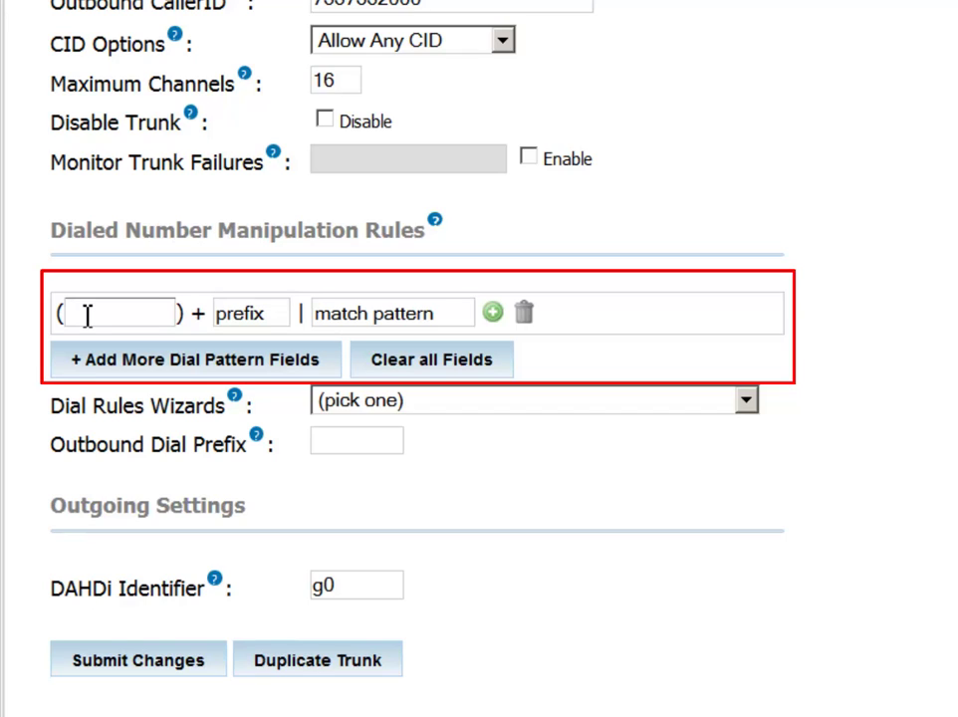
{"action": "type", "text": "0"}
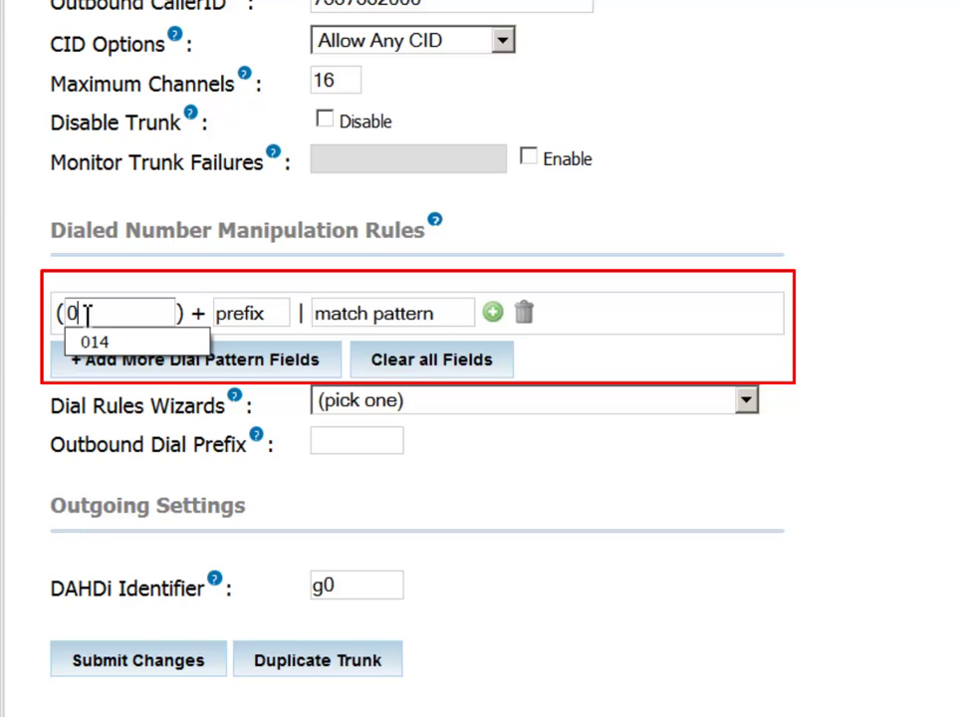
{"action": "type", "text": "12"}
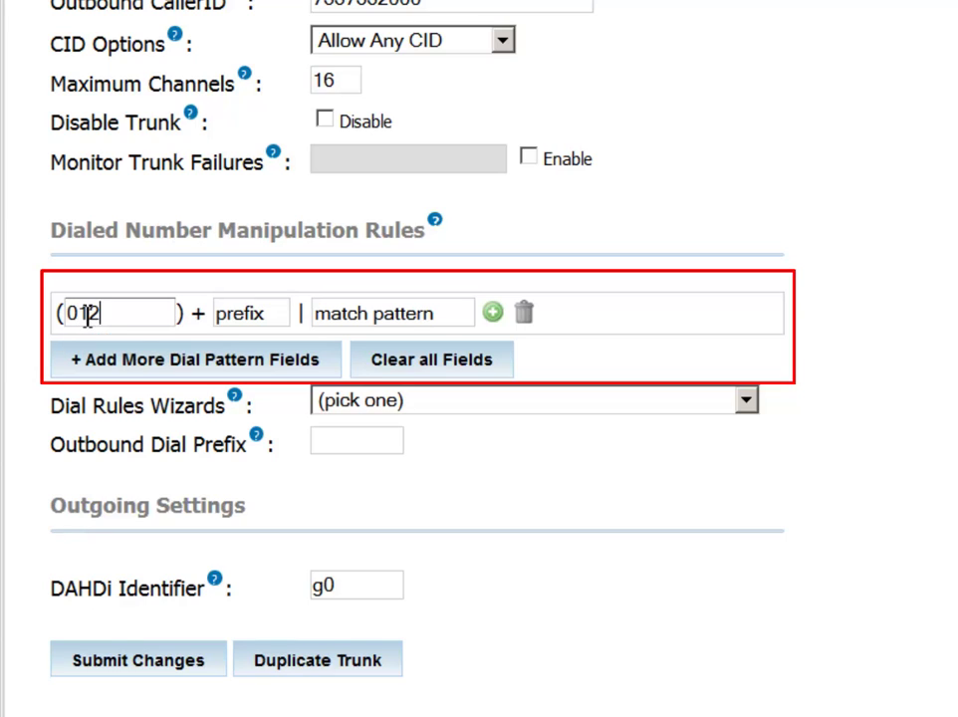
{"action": "left_click", "coordinate": [253, 317]}
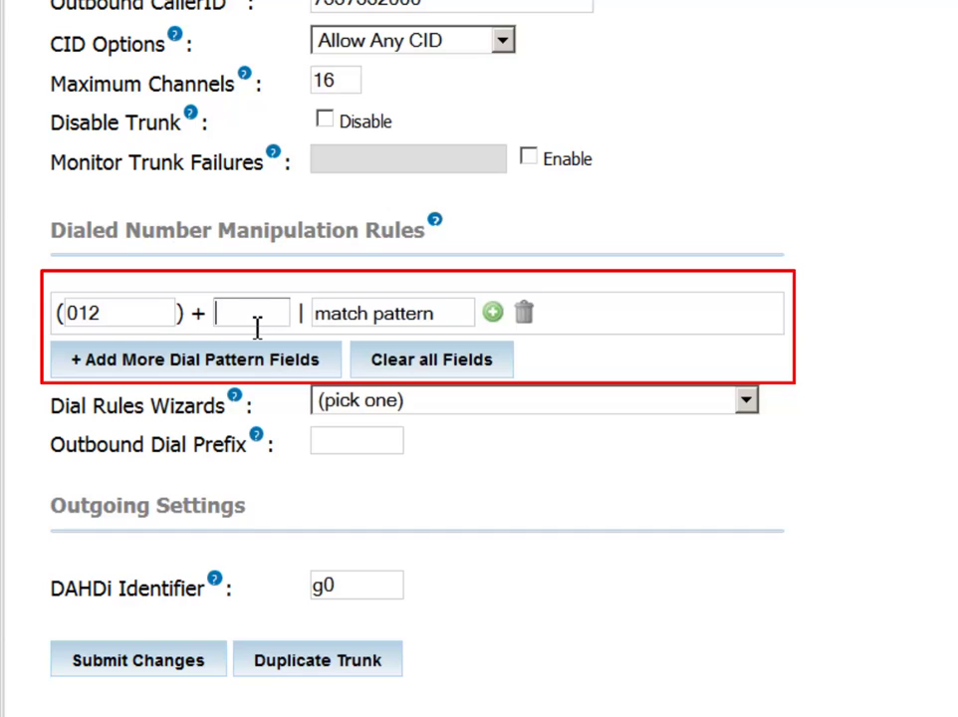
{"action": "type", "text": "00"}
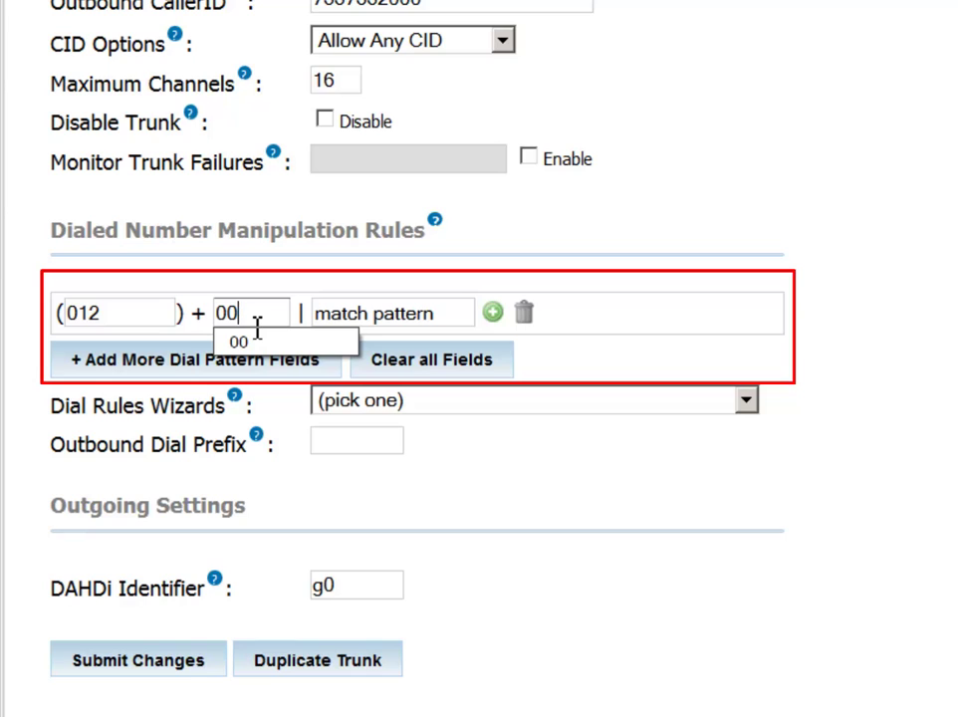
{"action": "left_click", "coordinate": [382, 319]}
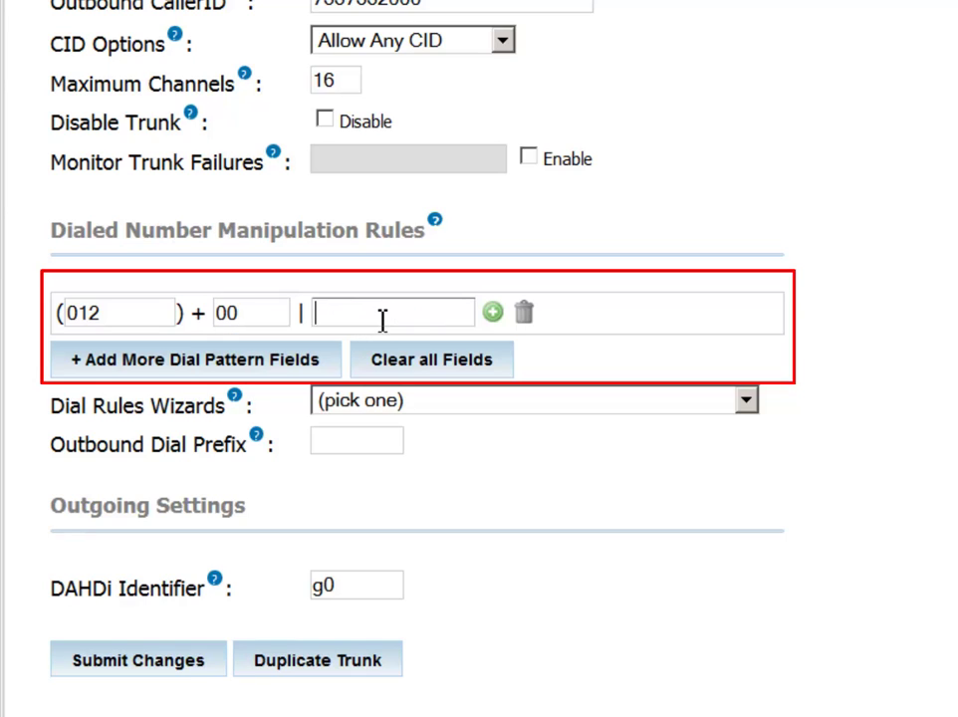
{"action": "type", "text": "Z"}
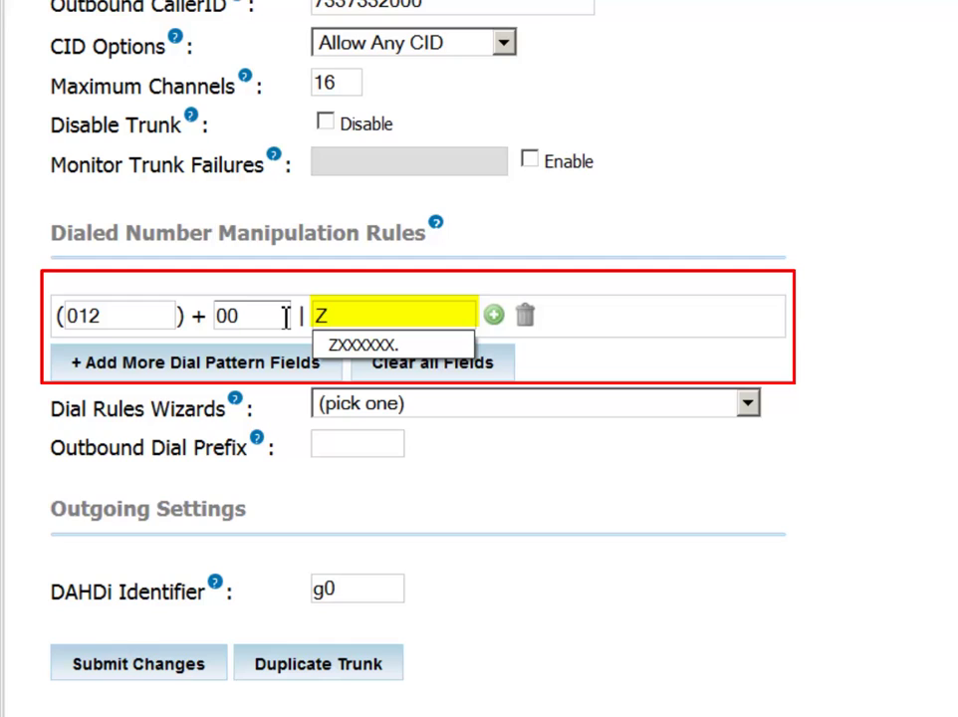
{"action": "type", "text": "XXXXXXX"}
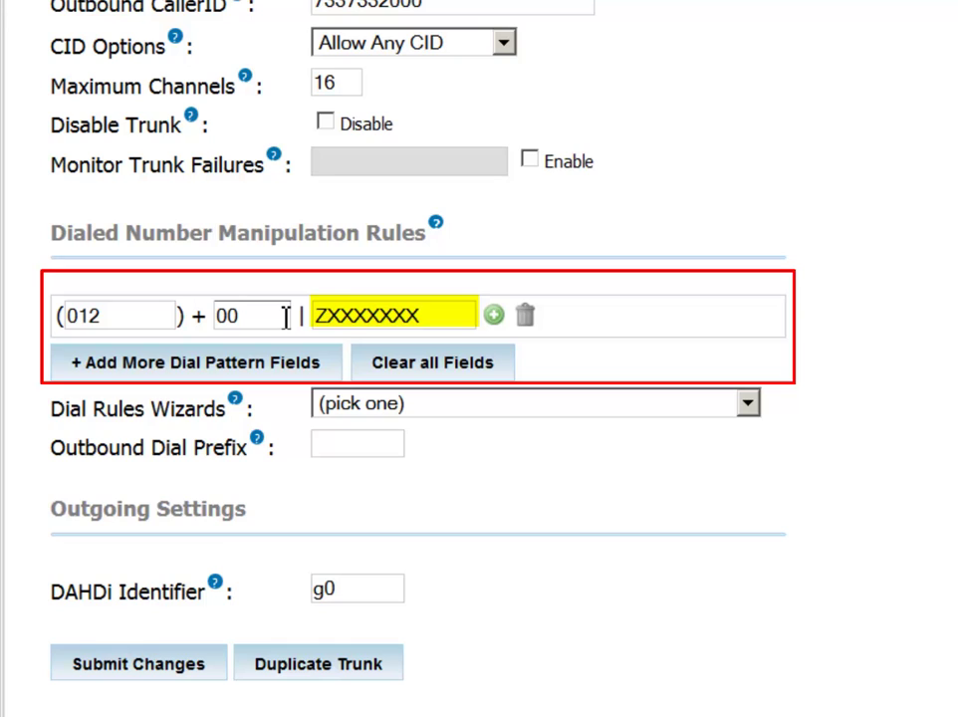
{"action": "type", "text": "."}
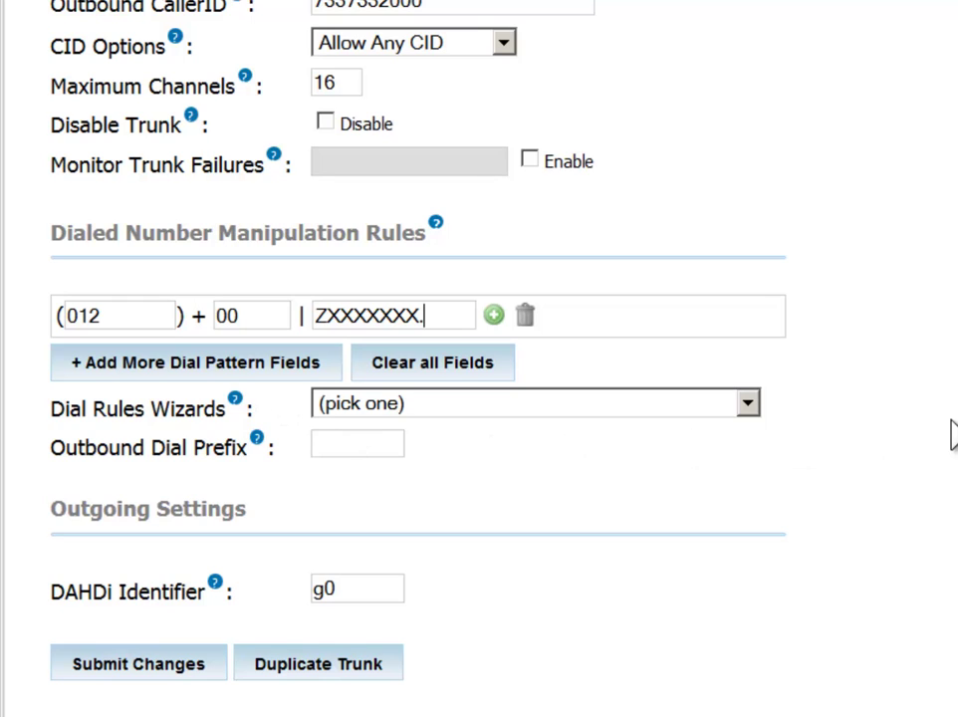
Add a second dial rule row: prepend 014, prefix 011, match pattern ZXXXXXXX..
{"action": "left_click", "coordinate": [204, 368]}
{"action": "left_click", "coordinate": [128, 353]}
{"action": "type", "text": "014"}
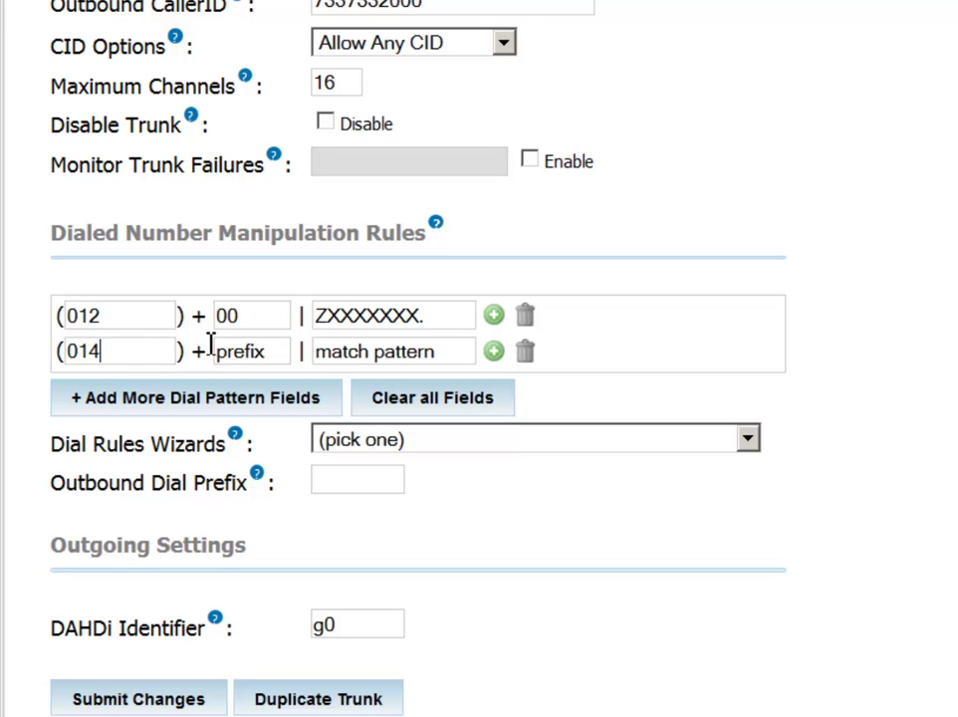
{"action": "left_click", "coordinate": [248, 352]}
{"action": "type", "text": "011"}
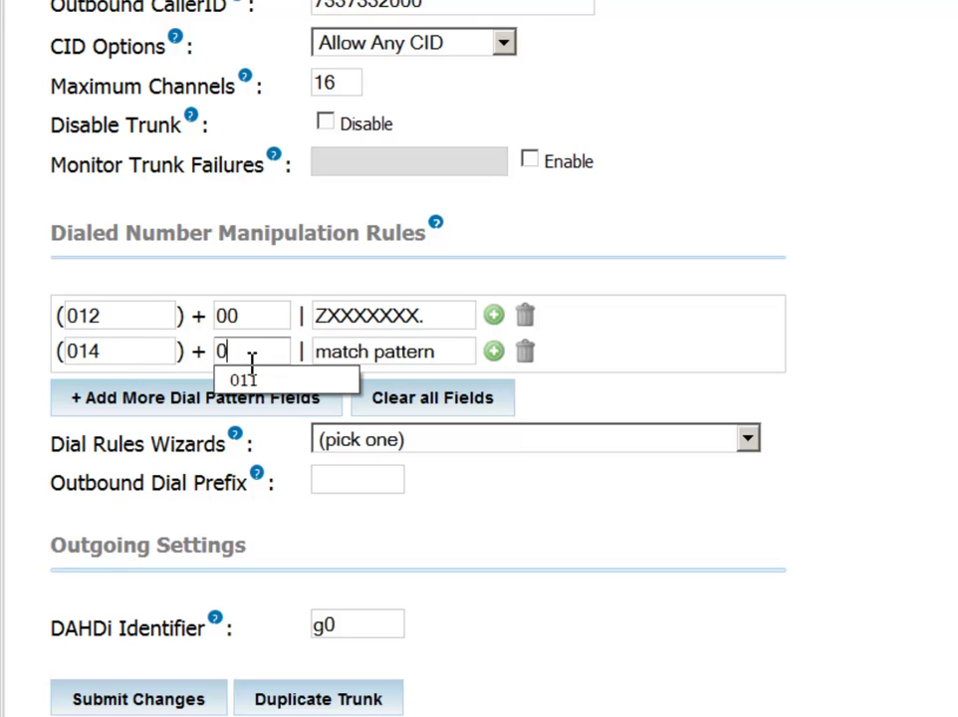
{"action": "left_click", "coordinate": [359, 358]}
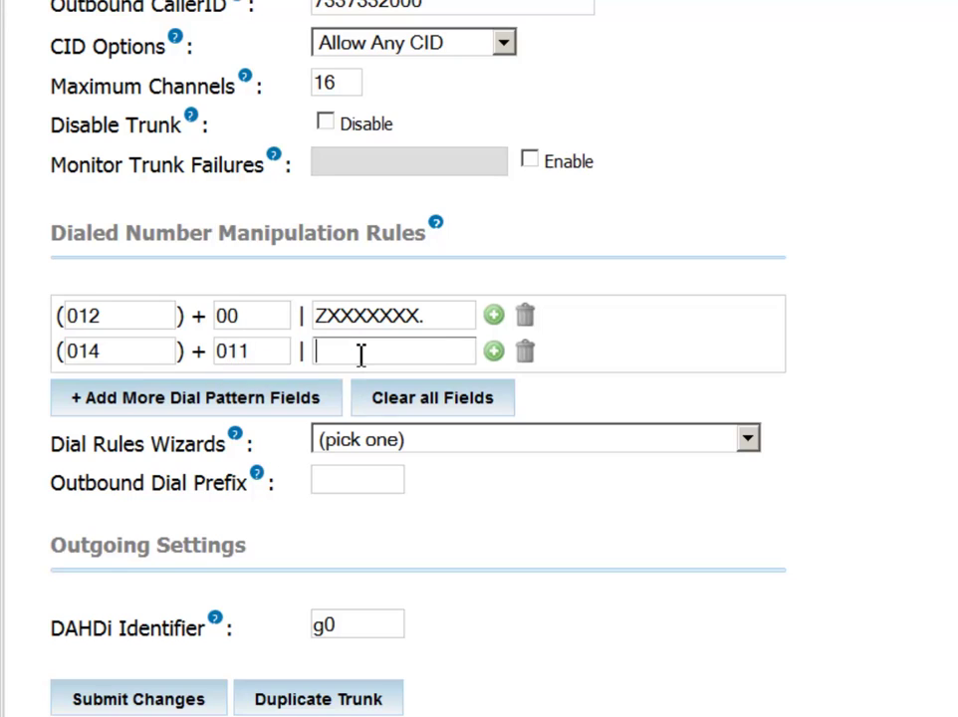
{"action": "key", "text": "ctrl+z"}
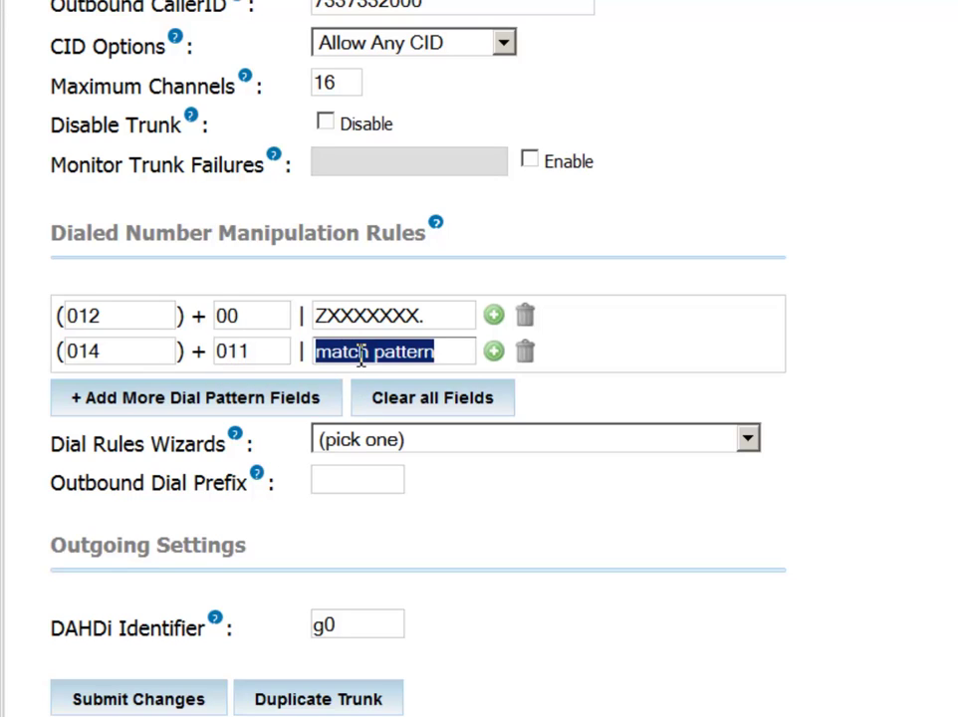
{"action": "type", "text": "ZXXXXXXX."}
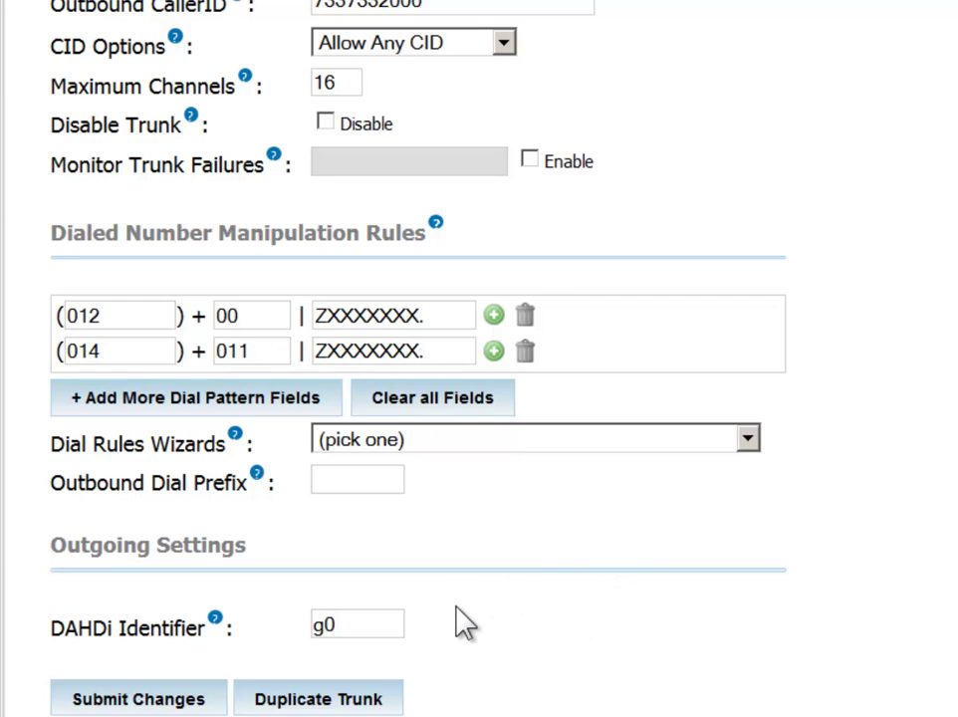
{"action": "scroll", "coordinate": [475, 624], "scroll_direction": "down", "scroll_amount": 2}
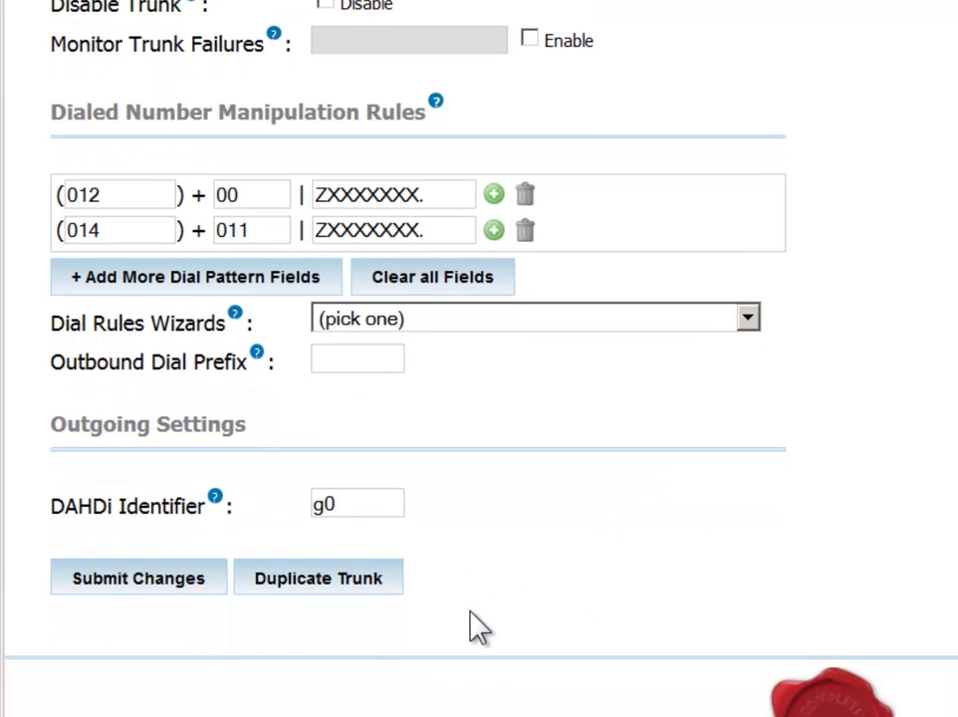
Replace the DAHDi Identifier g0 with uppercase R0.
{"action": "left_click_drag", "start_coordinate": [352, 505], "coordinate": [431, 566]}
{"action": "type", "text": "G0"}
{"action": "left_click_drag", "start_coordinate": [375, 511], "coordinate": [184, 513]}
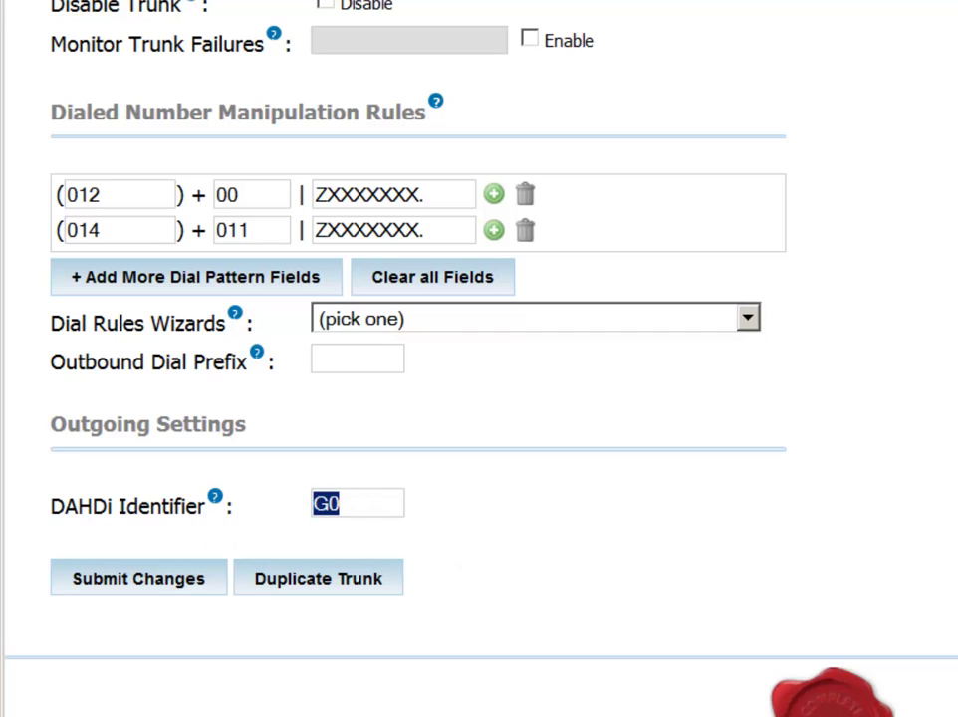
{"action": "type", "text": "r0"}
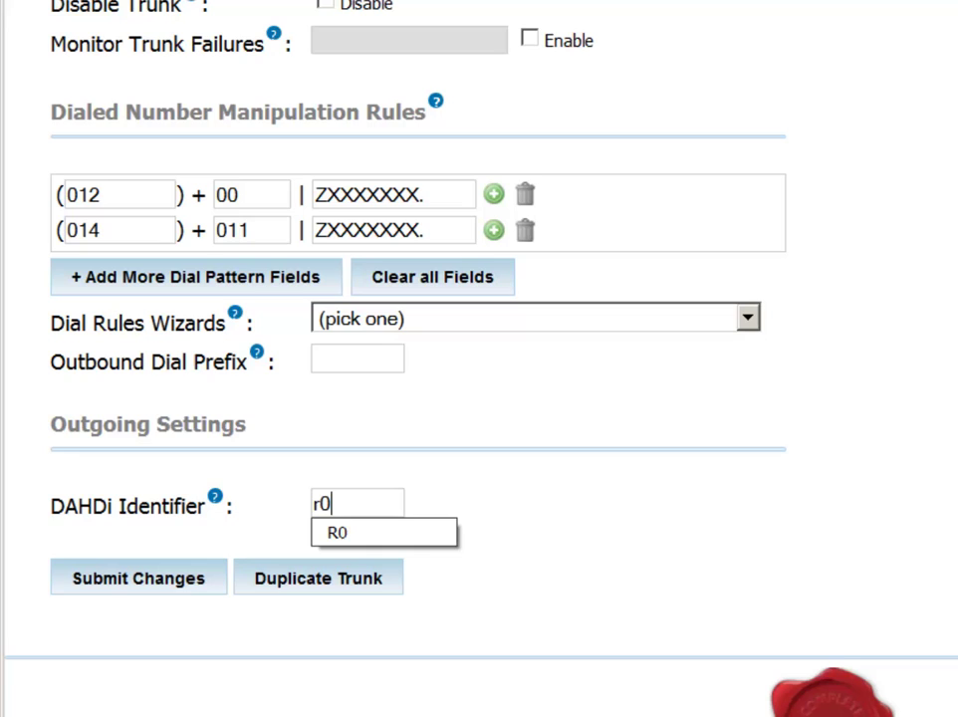
{"action": "left_click", "coordinate": [869, 545]}
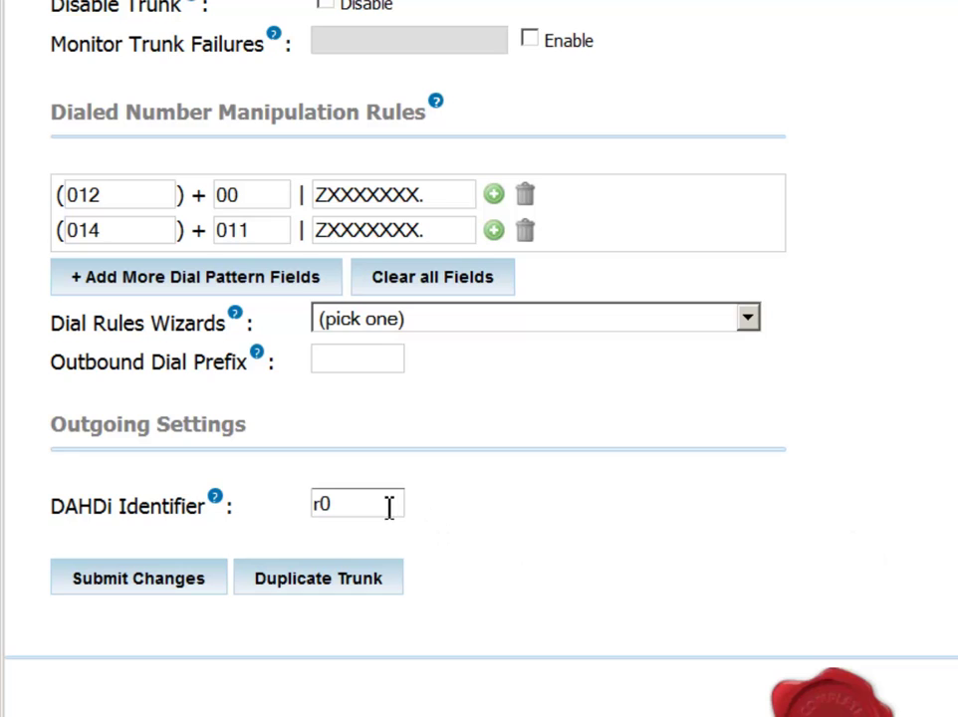
{"action": "left_click_drag", "start_coordinate": [387, 505], "coordinate": [265, 511]}
{"action": "type", "text": "R0"}
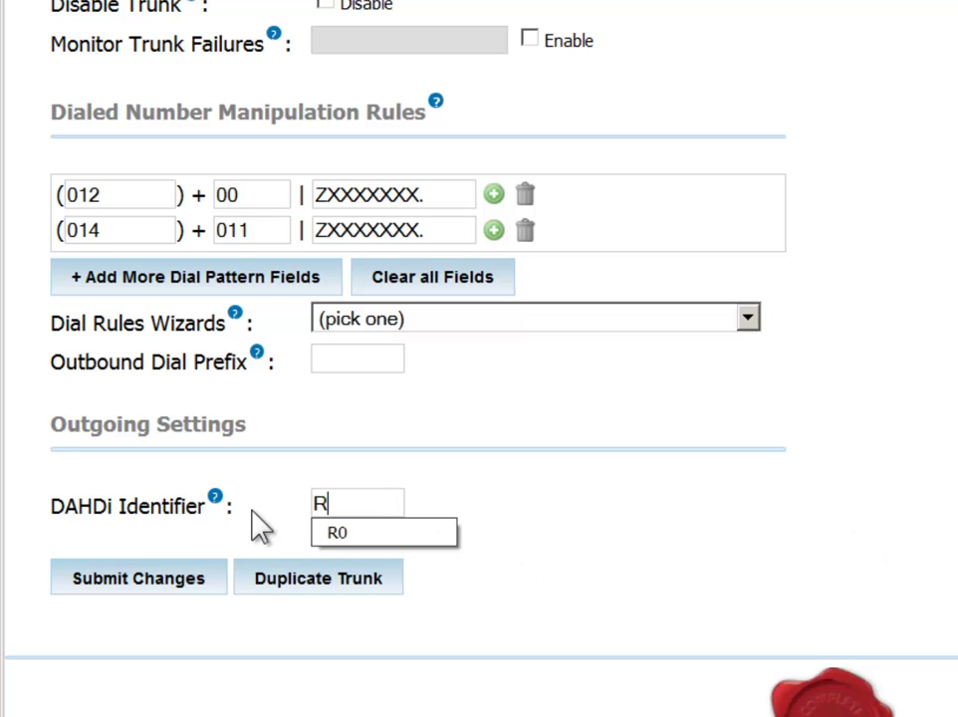
{"action": "left_click", "coordinate": [689, 560]}
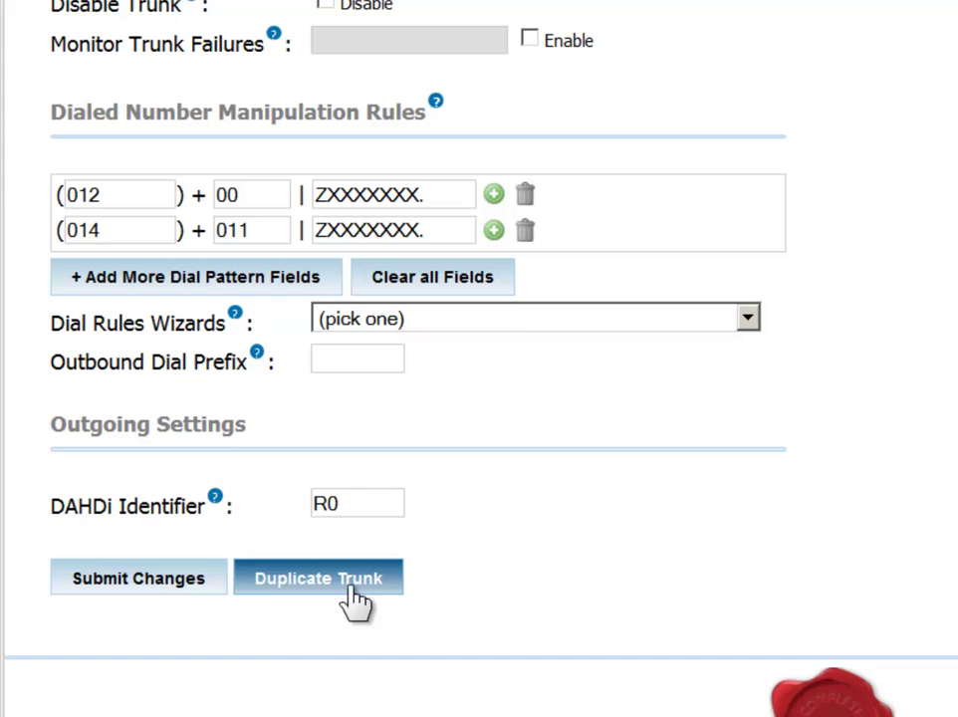
Submit the trunk changes and begin adding a new outbound route.
{"action": "left_click", "coordinate": [157, 598]}
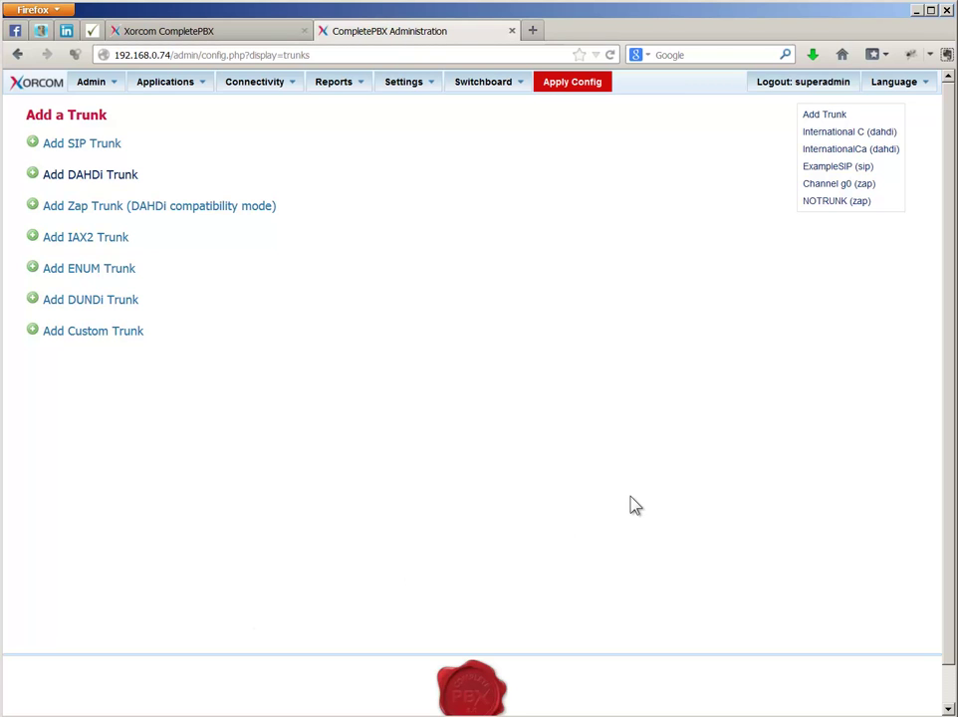
{"action": "mouse_move", "coordinate": [253, 83]}
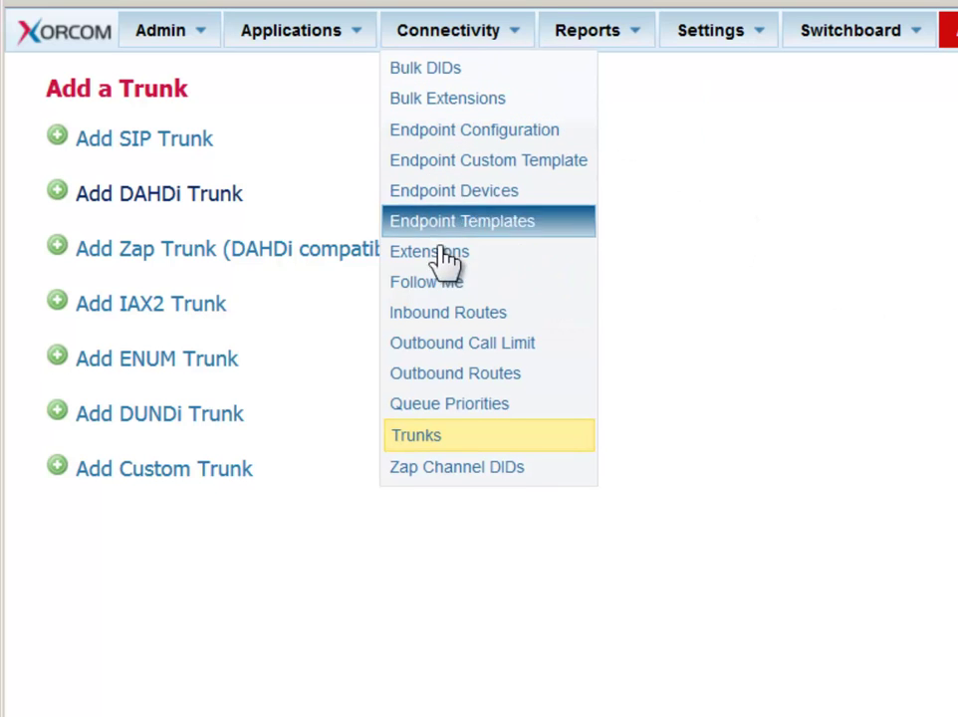
{"action": "left_click", "coordinate": [445, 386]}
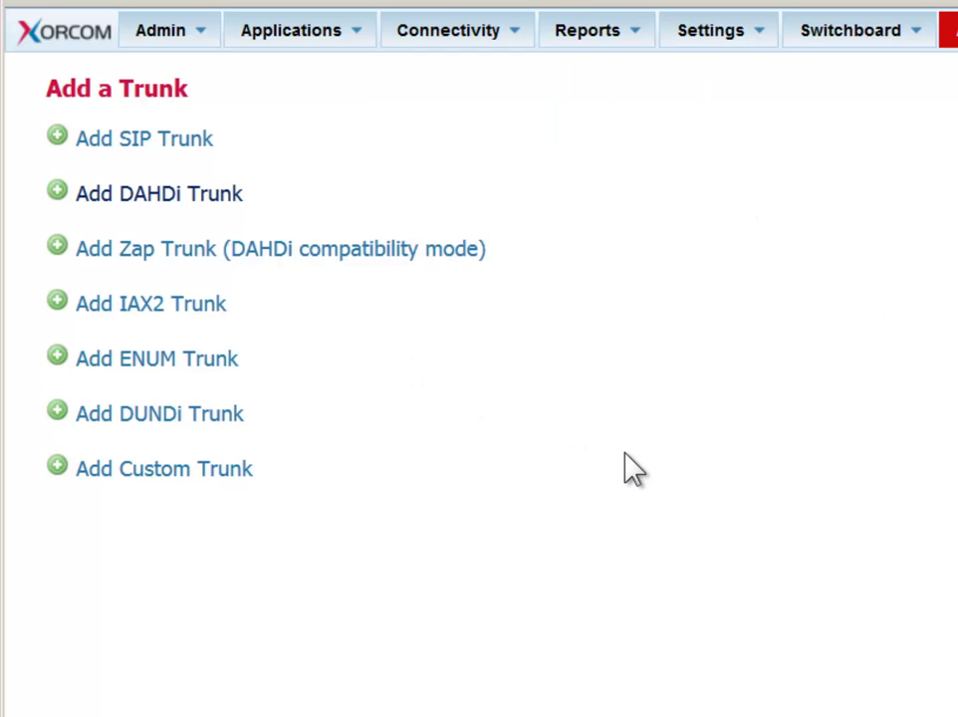
Name the route International Calls and fill in its route password.
{"action": "left_click", "coordinate": [368, 275]}
{"action": "type", "text": "Internati"}
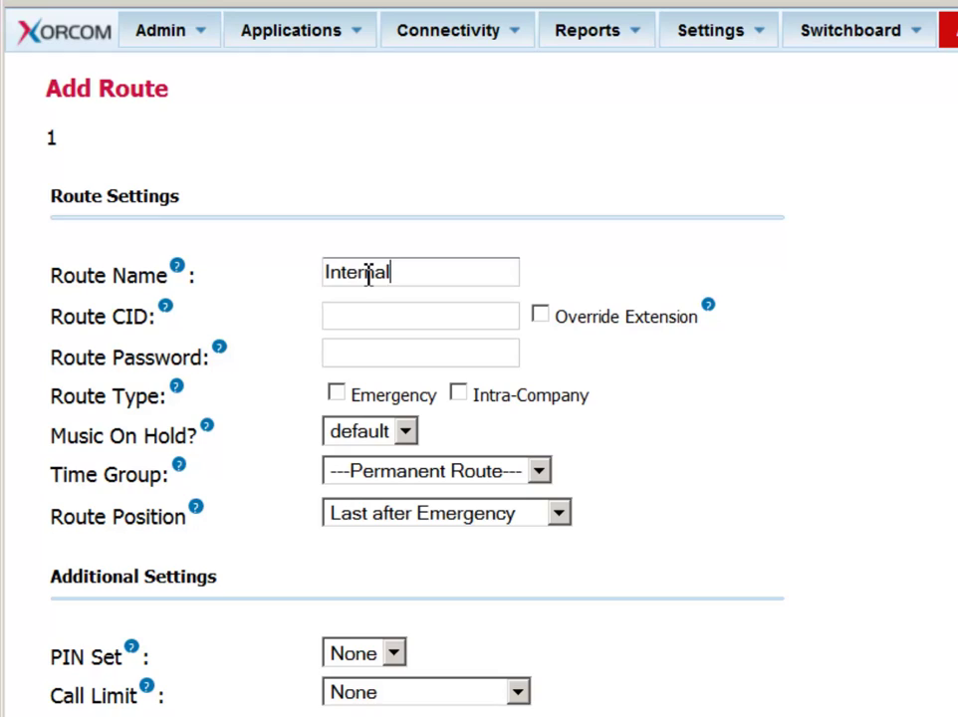
{"action": "type", "text": "onal Calls"}
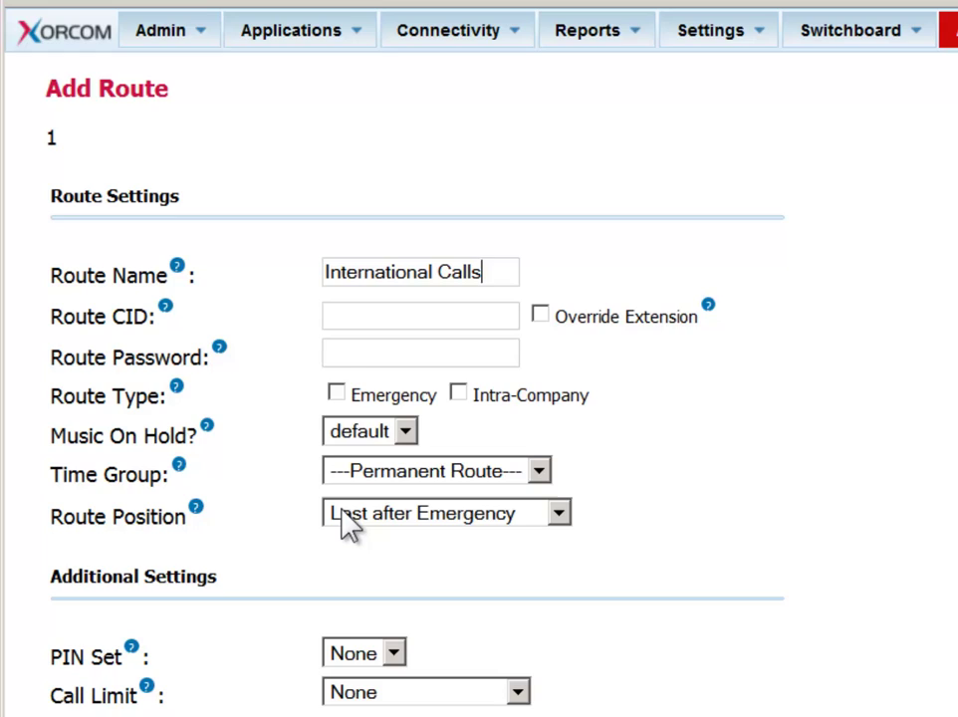
{"action": "left_click", "coordinate": [358, 356]}
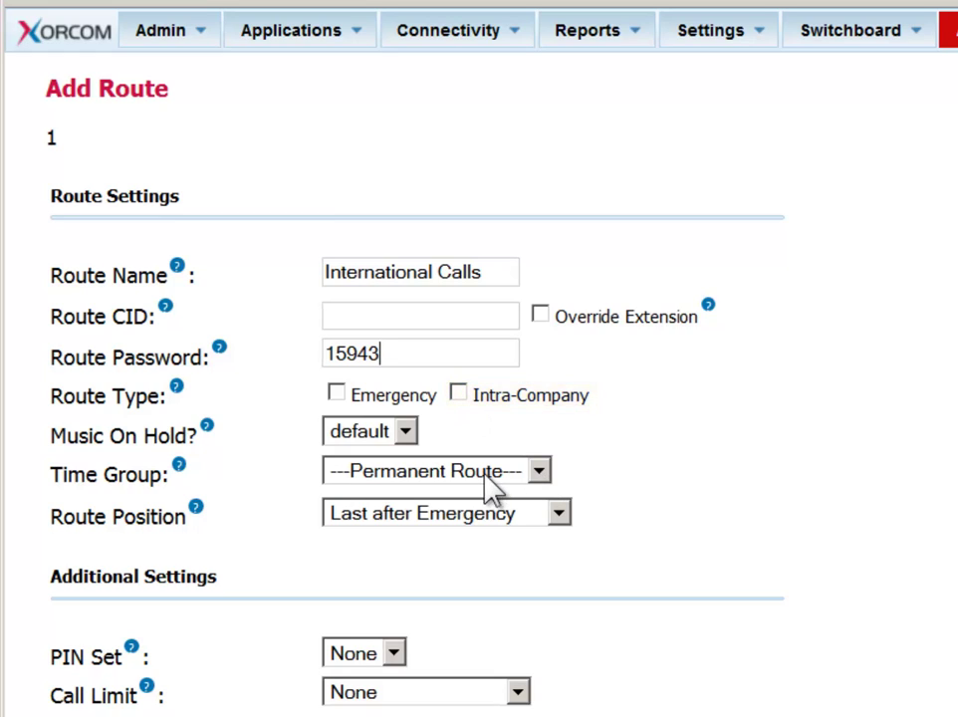
{"action": "left_click", "coordinate": [538, 473]}
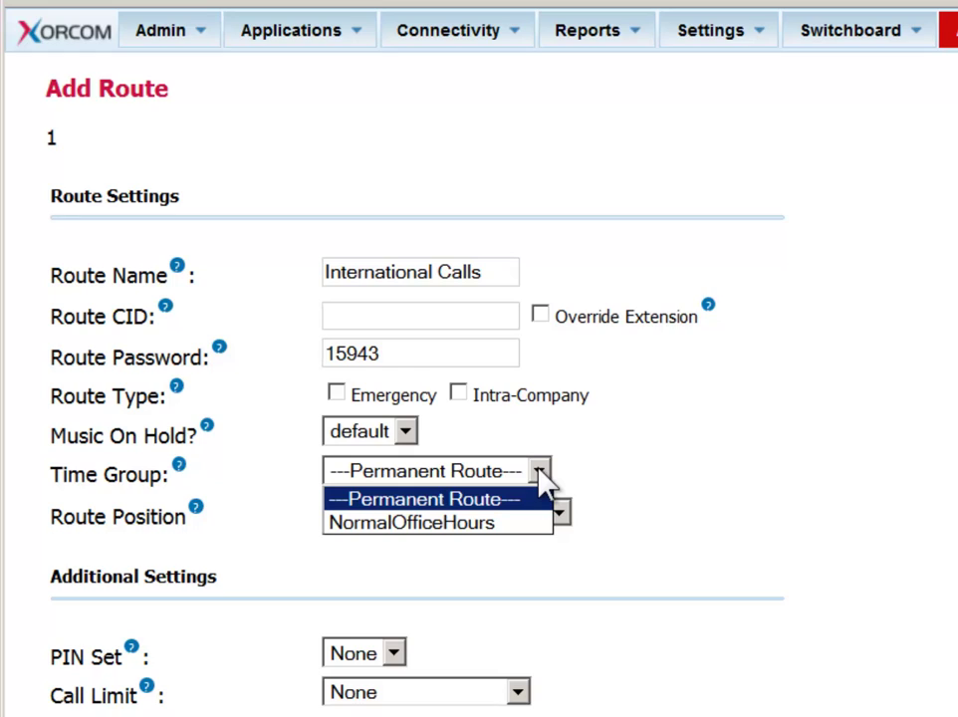
{"action": "left_click", "coordinate": [546, 498]}
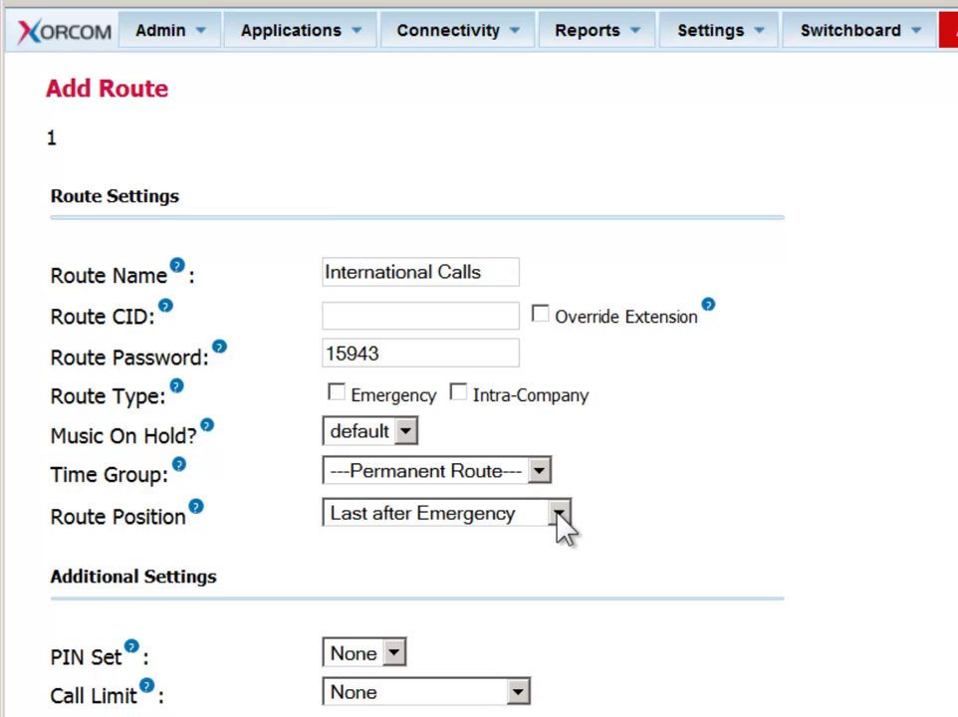
{"action": "left_click", "coordinate": [560, 515]}
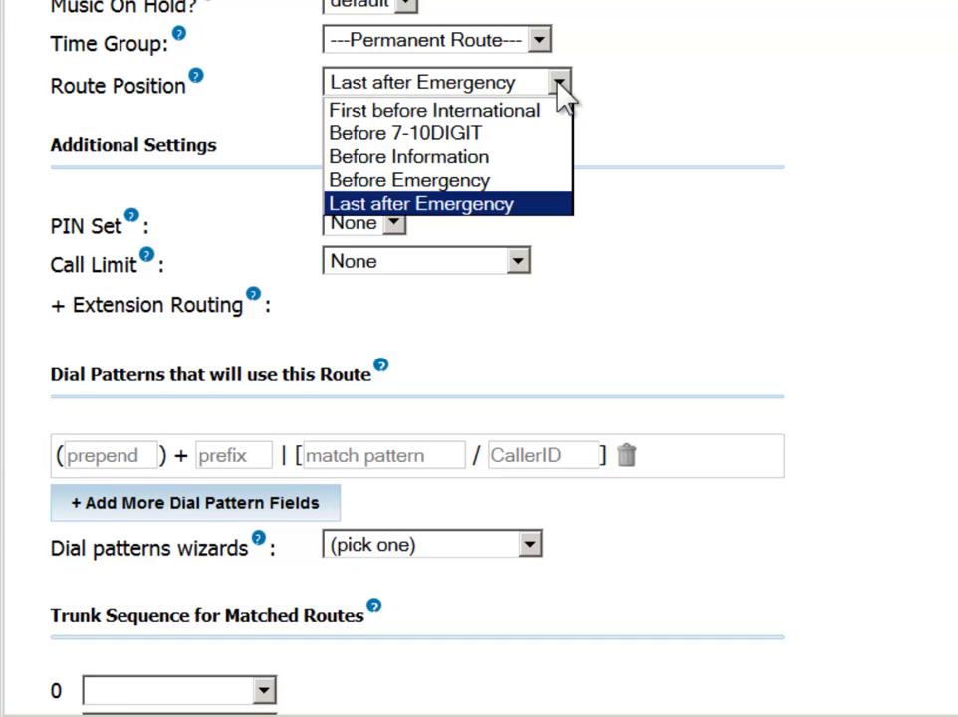
{"action": "left_click", "coordinate": [759, 134]}
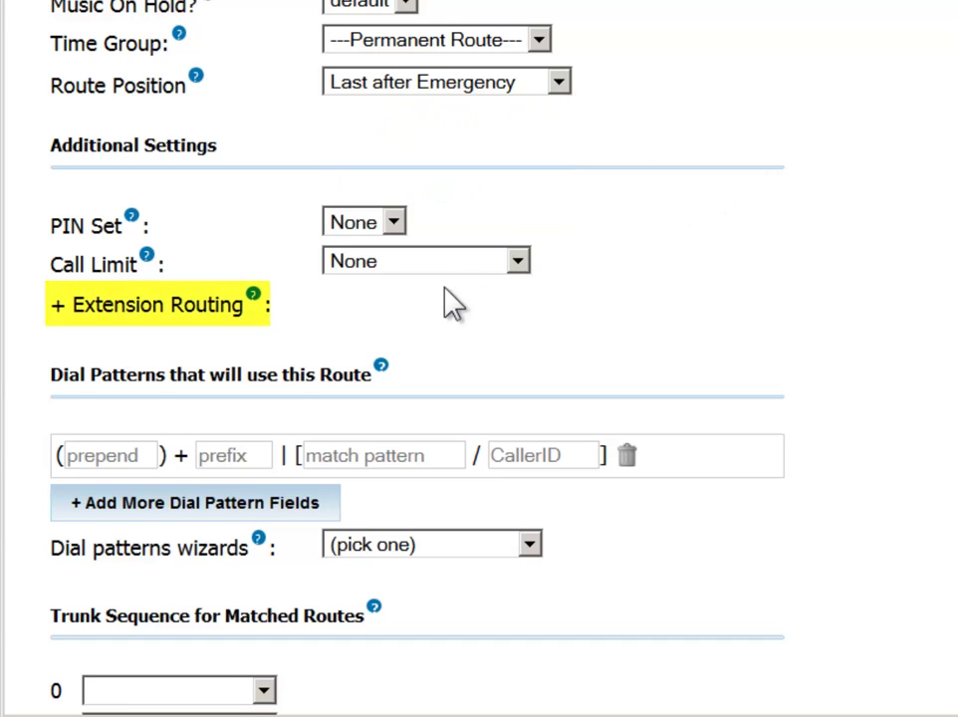
Move extensions 1001, 1002 and 1003 from Allowed into the Blocked Extensions list.
{"action": "left_click", "coordinate": [59, 313]}
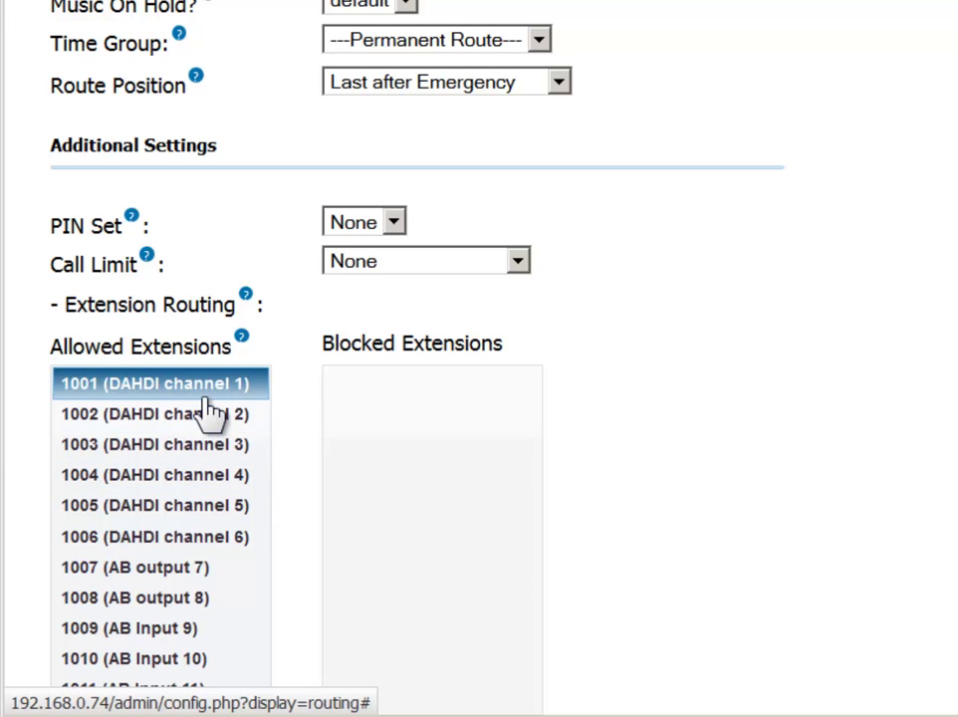
{"action": "left_click_drag", "start_coordinate": [257, 387], "coordinate": [436, 424]}
{"action": "left_click_drag", "start_coordinate": [197, 394], "coordinate": [409, 438]}
{"action": "left_click_drag", "start_coordinate": [206, 388], "coordinate": [469, 486]}
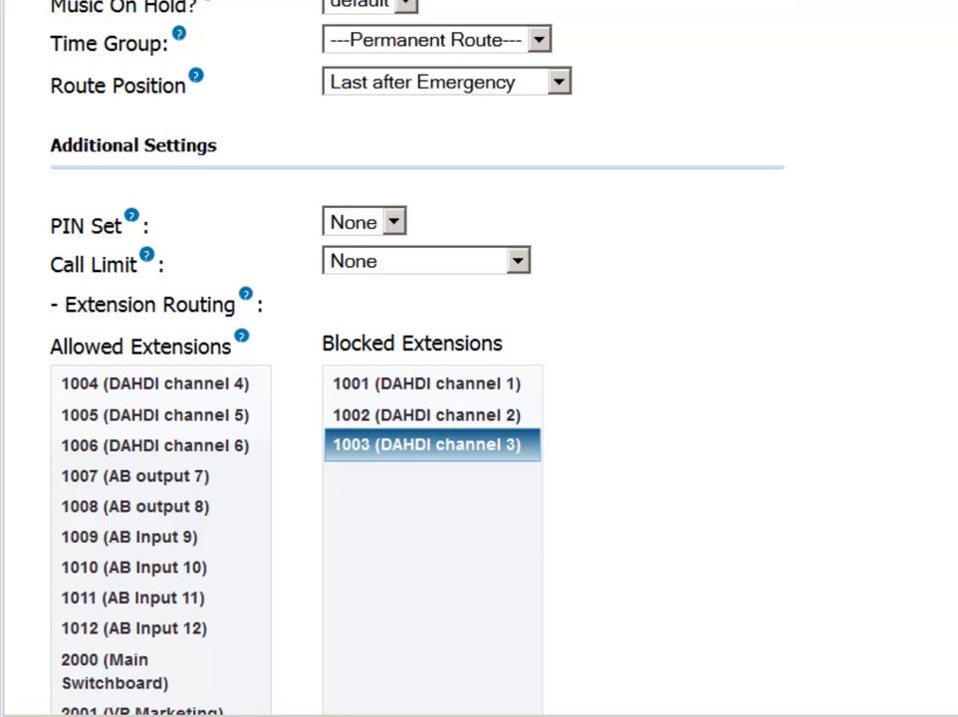
Add a dial pattern matching 00ZXXXXXXX. and change its prefix from 9 to 8.
{"action": "scroll", "coordinate": [479, 358], "scroll_direction": "down", "scroll_amount": 10}
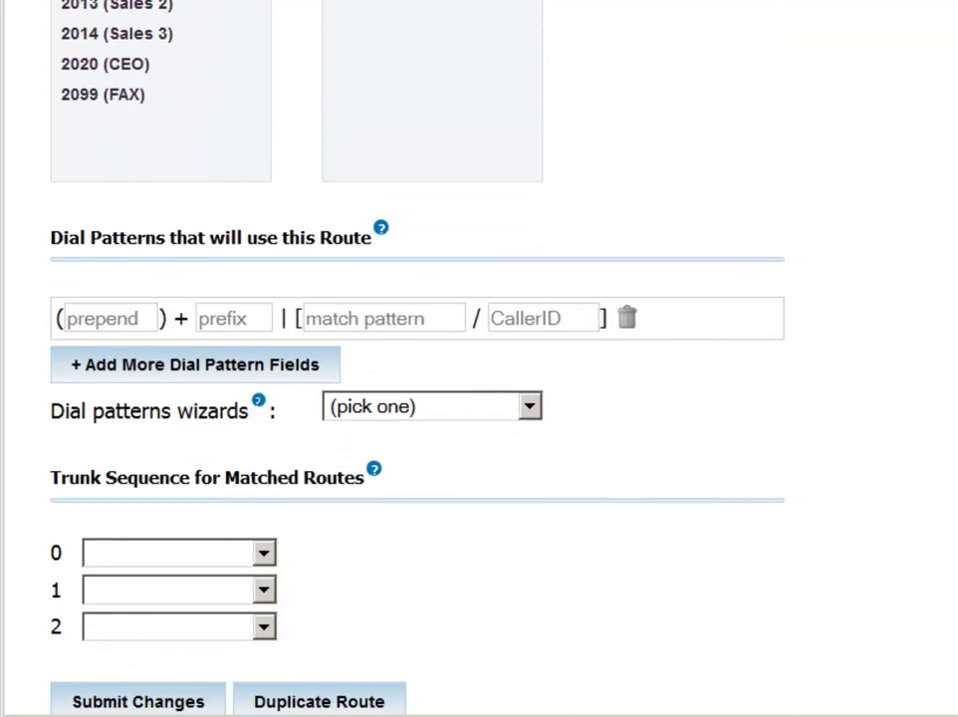
{"action": "scroll", "coordinate": [479, 358], "scroll_direction": "down", "scroll_amount": 1}
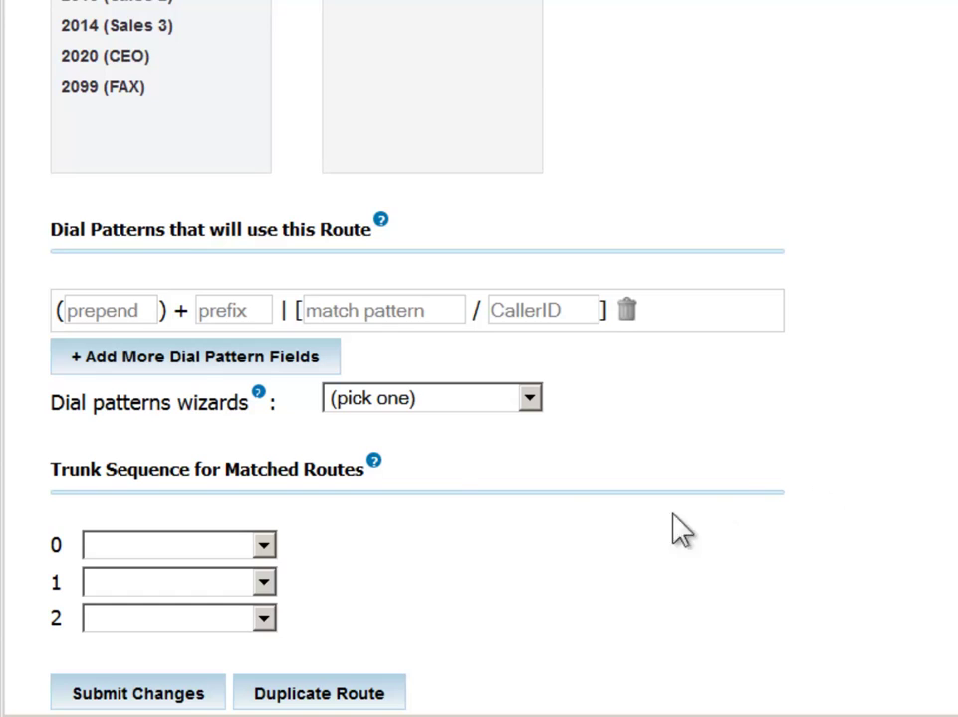
{"action": "left_click", "coordinate": [237, 310]}
{"action": "type", "text": "9"}
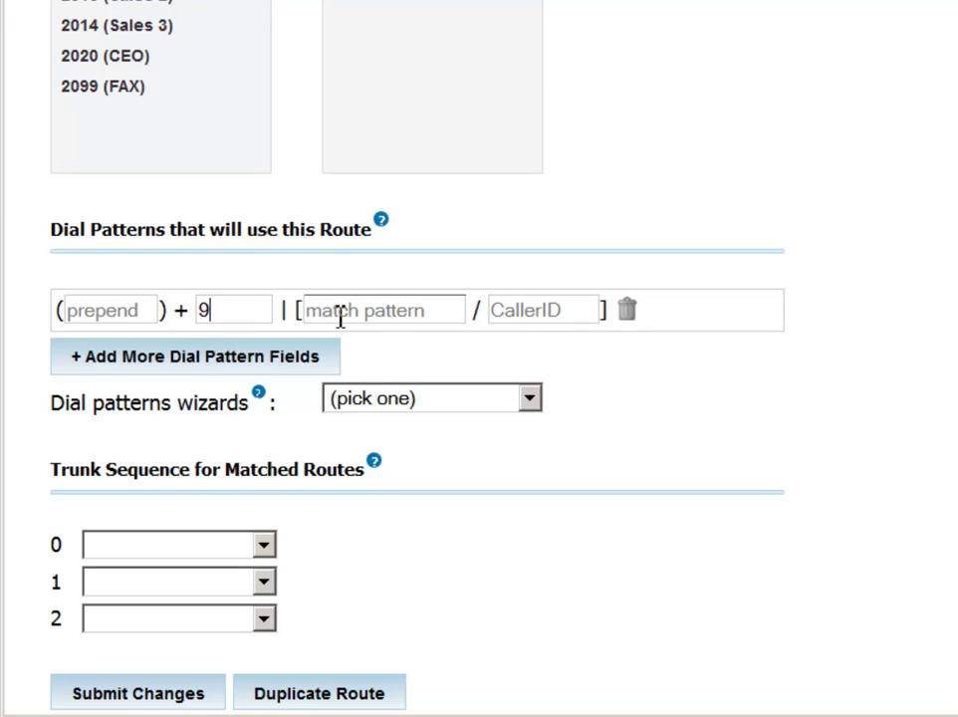
{"action": "left_click", "coordinate": [339, 317]}
{"action": "type", "text": "00"}
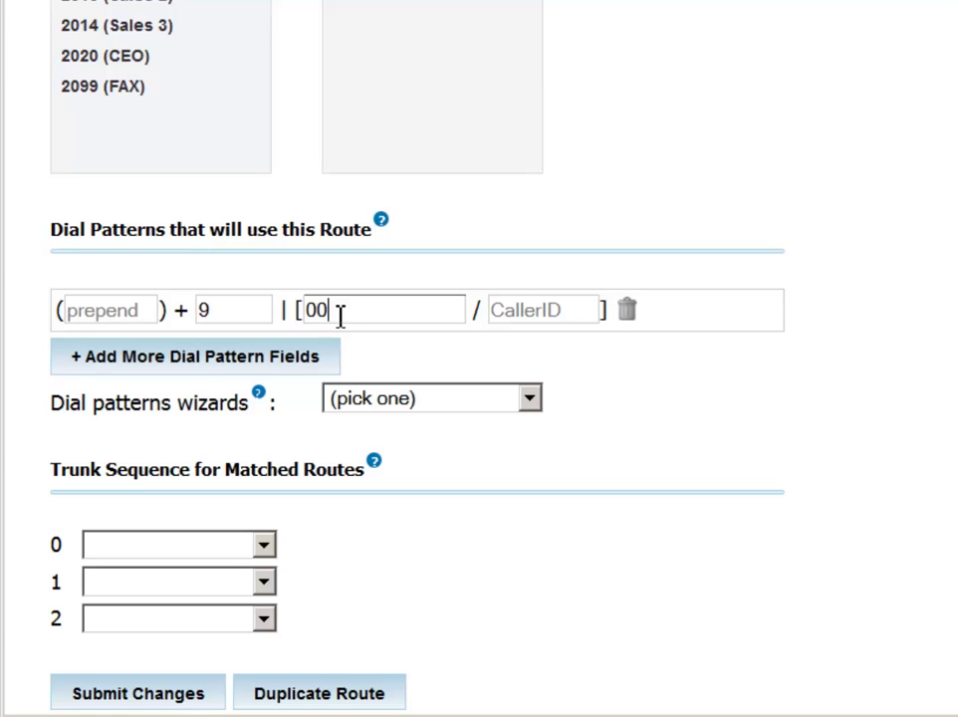
{"action": "type", "text": "ZXXXX"}
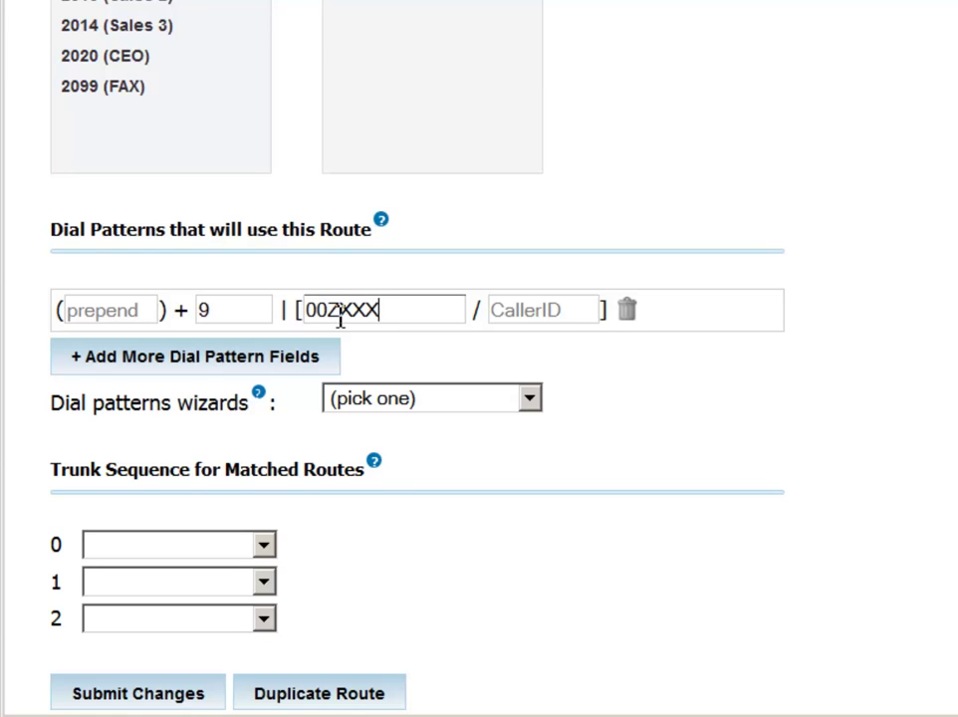
{"action": "type", "text": "XXXX."}
{"action": "key", "text": "shift+Tab"}
{"action": "type", "text": "8"}
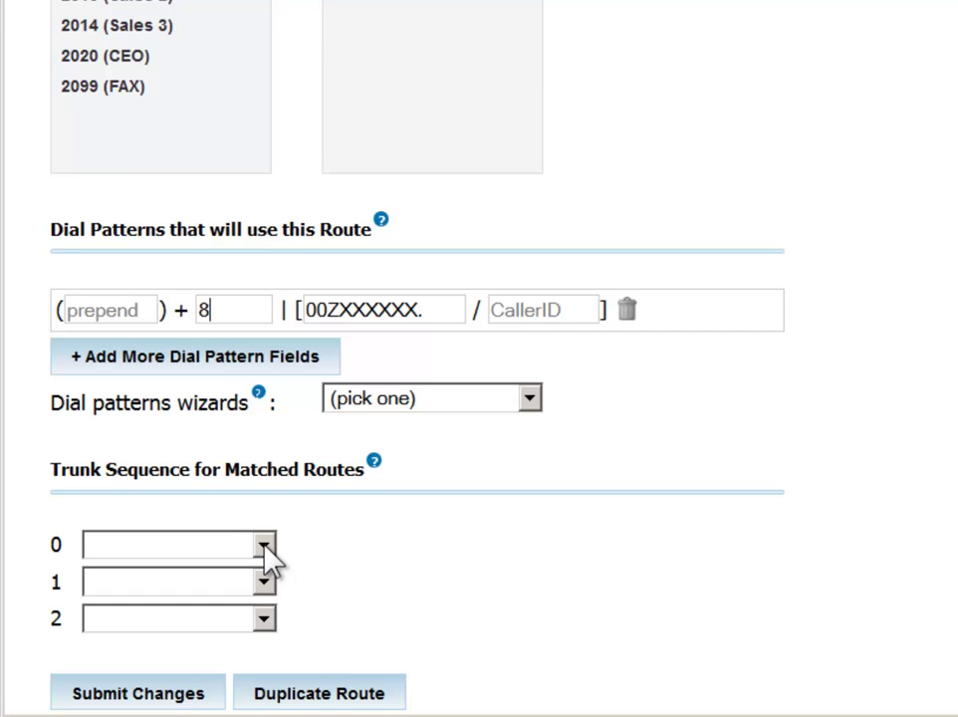
Set the trunk sequence to International Calls in row 0 and ZAP/g0 in row 1.
{"action": "left_click", "coordinate": [265, 547]}
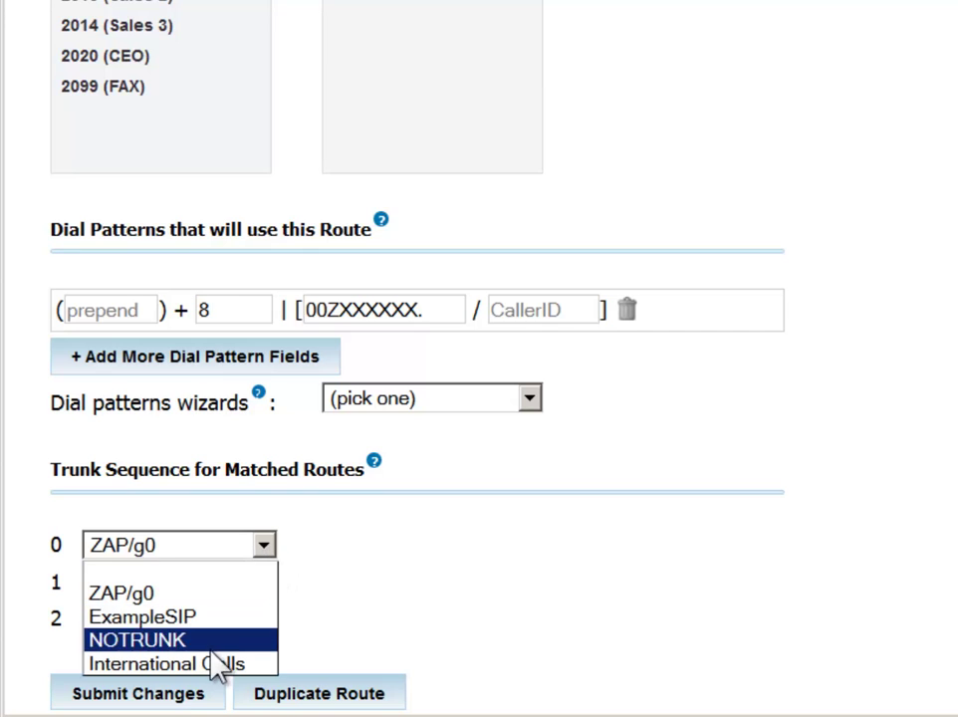
{"action": "left_click", "coordinate": [221, 666]}
{"action": "left_click", "coordinate": [266, 583]}
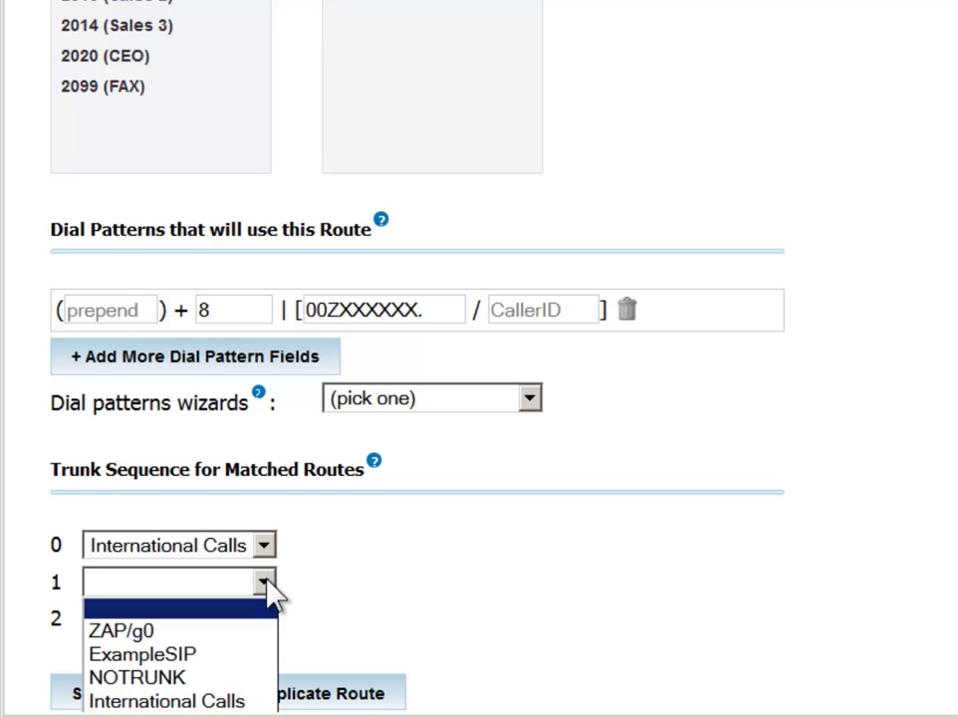
{"action": "left_click", "coordinate": [153, 635]}
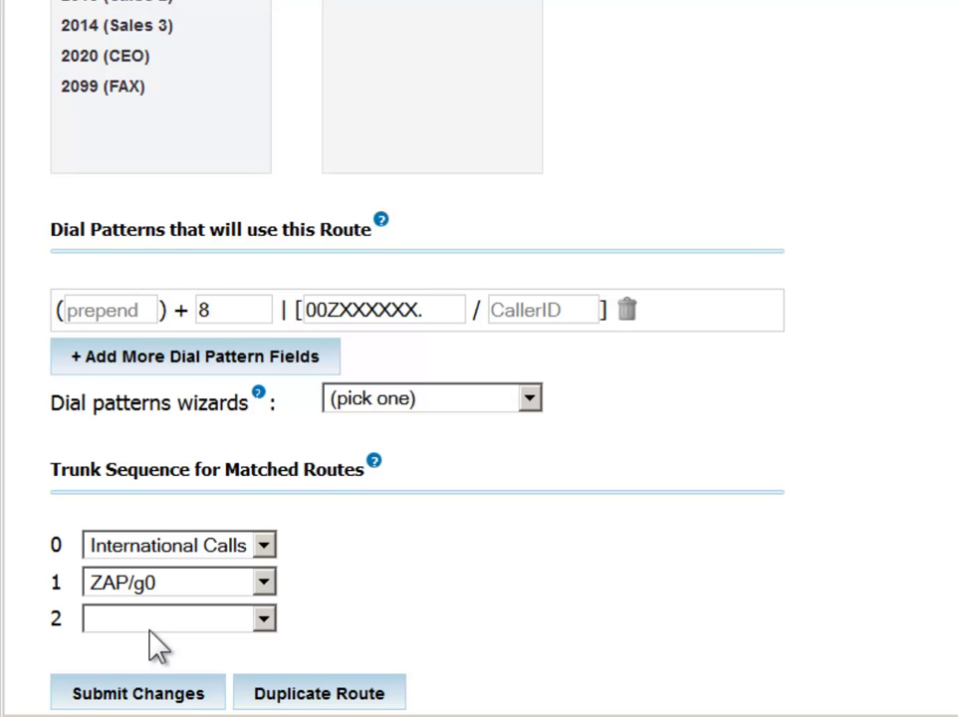
{"action": "scroll", "coordinate": [156, 645], "scroll_direction": "down", "scroll_amount": 1}
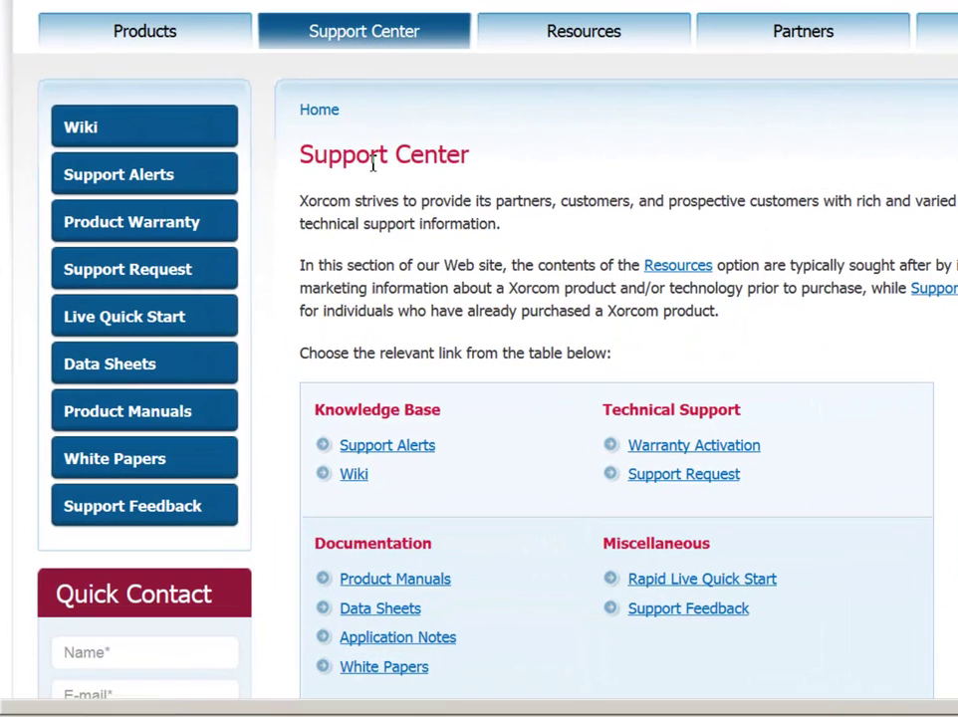
Open the CompletePBX Reference Guide PDF via Product Manuals and CompletePBX Systems.
{"action": "left_click", "coordinate": [398, 588]}
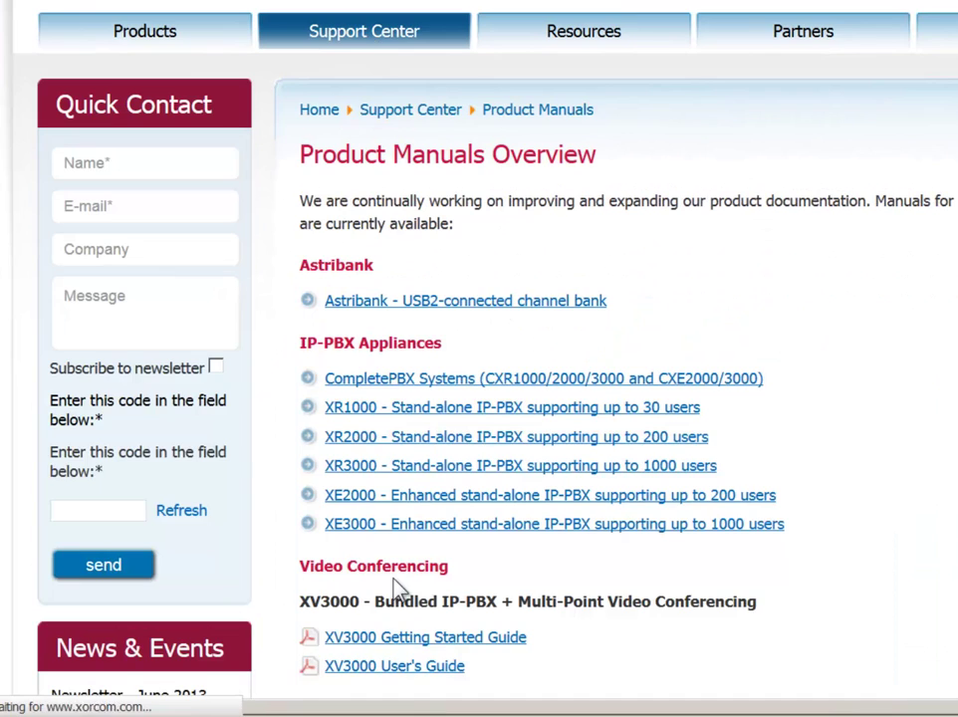
{"action": "left_click", "coordinate": [458, 389]}
{"action": "left_click", "coordinate": [453, 376]}
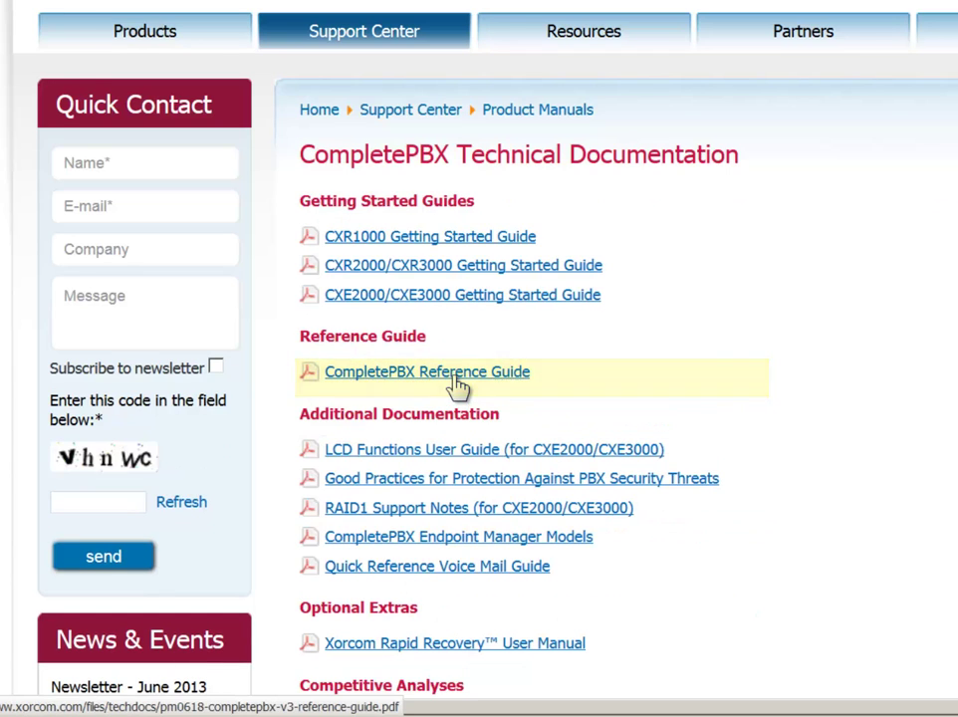